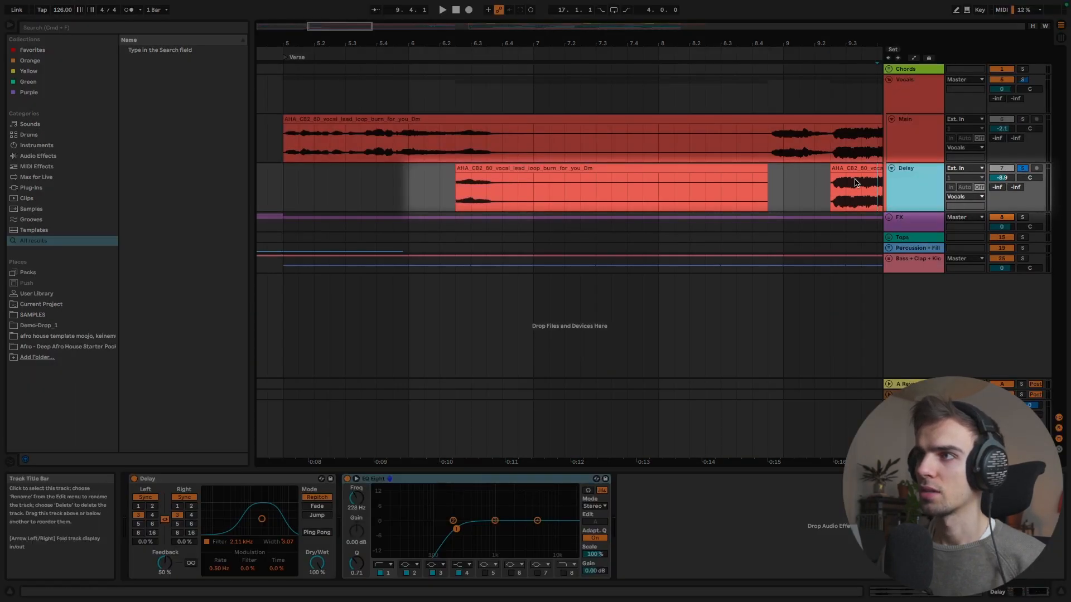
# Unfold the Bass + Clap + Kick group and open the Main bass clip's MIDI notes for inspection
pyautogui.click(539, 169)
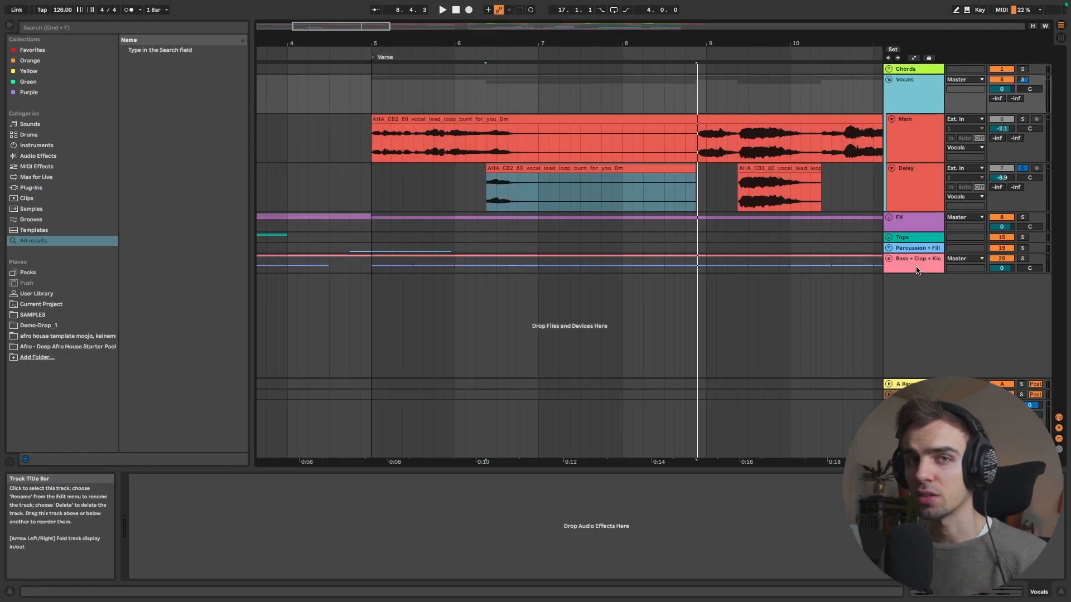
pyautogui.click(889, 259)
pyautogui.scroll(-3, 903, 254)
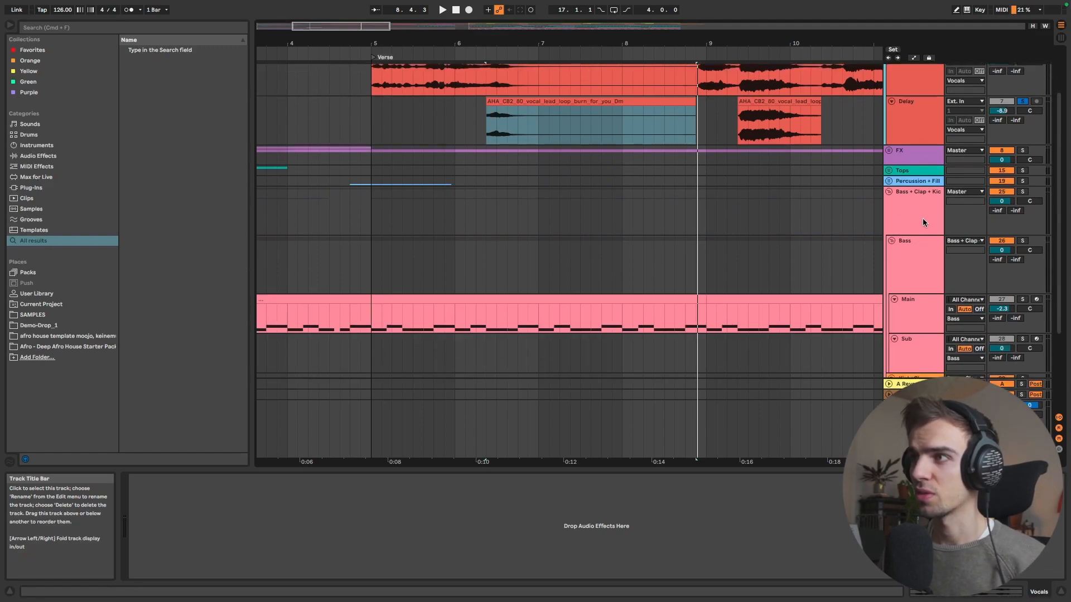
pyautogui.click(923, 220)
pyautogui.scroll(-4, 922, 223)
pyautogui.click(919, 214)
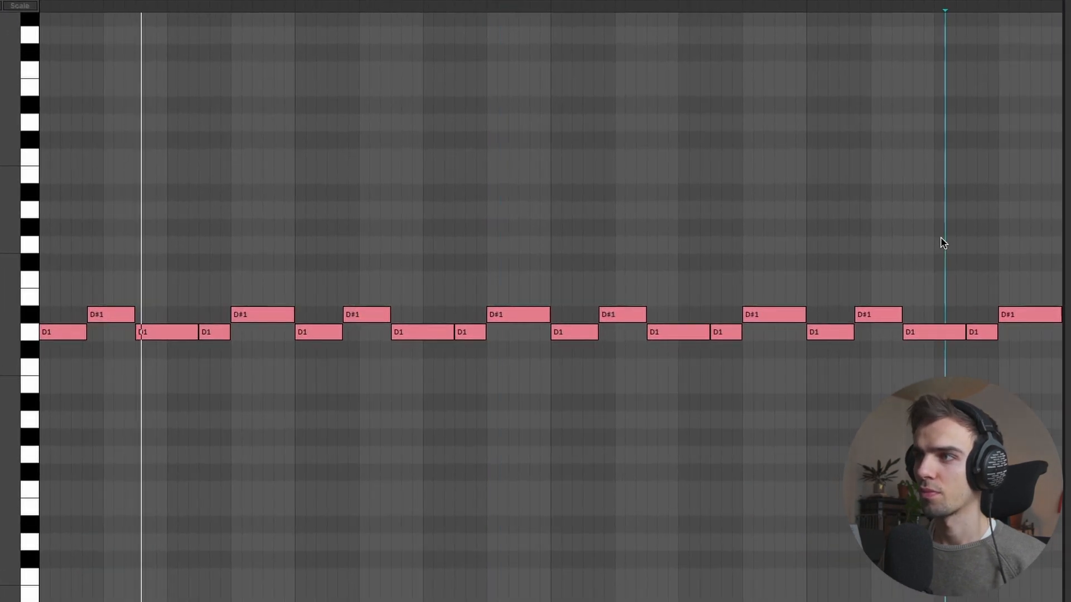
pyautogui.click(988, 233)
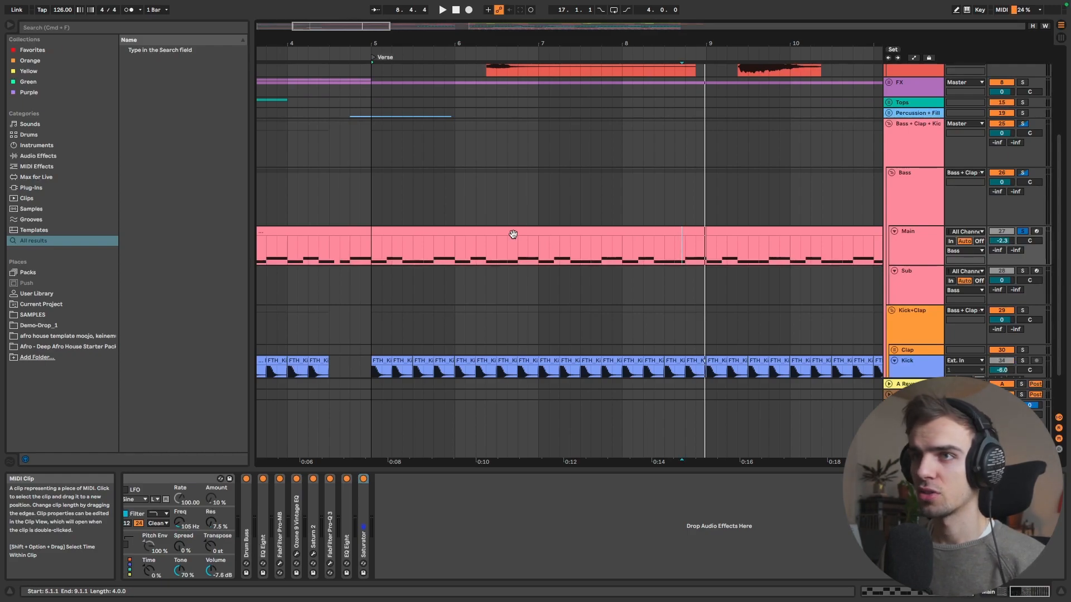
# Enable Operator's filter on the Main bass track and play the bass from the start of the verse
pyautogui.click(904, 245)
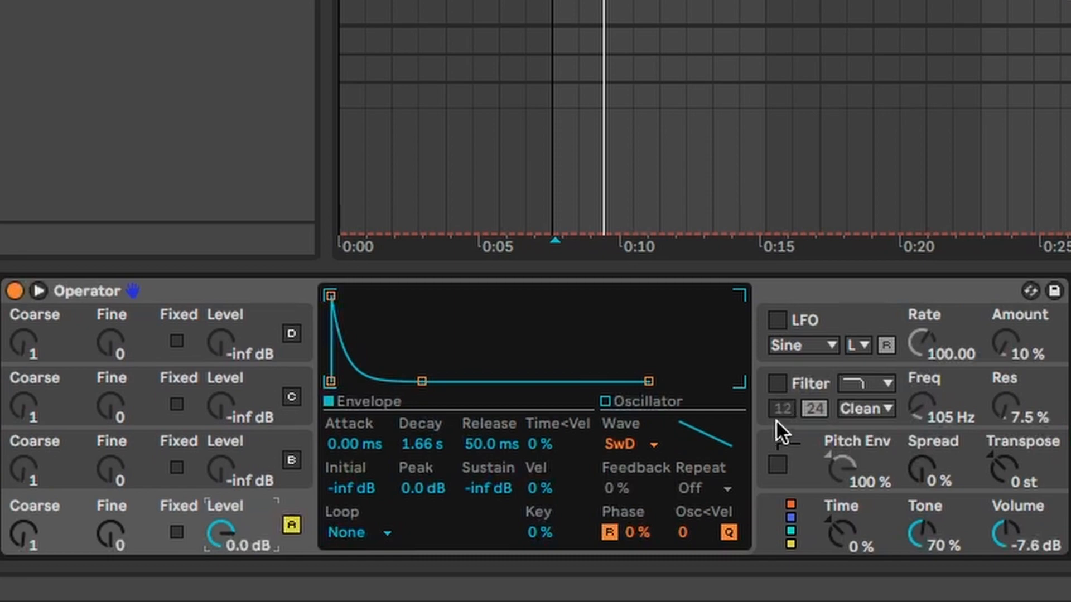
pyautogui.click(780, 382)
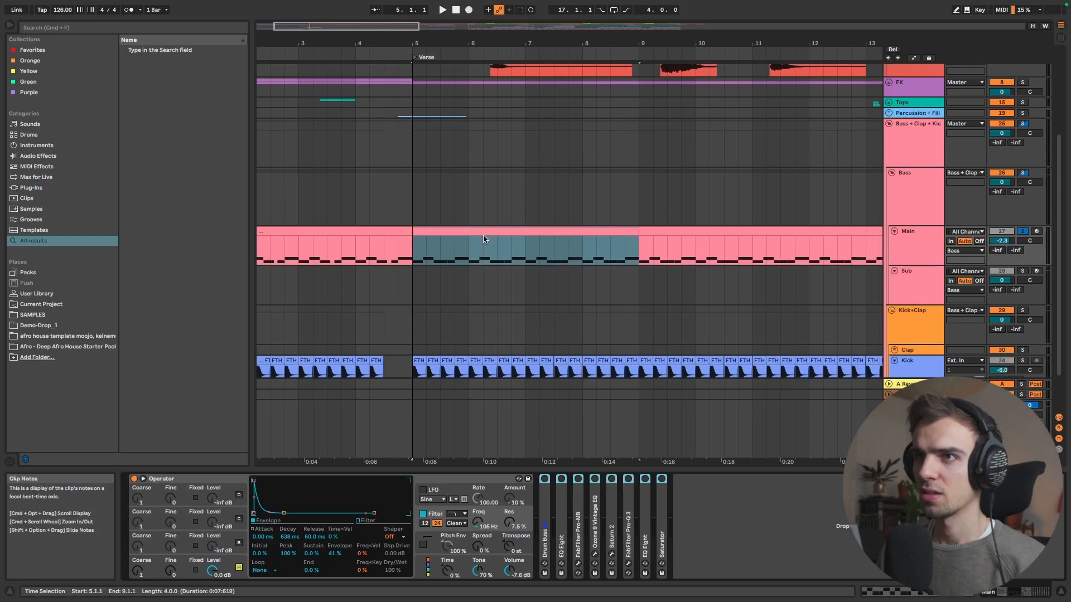
pyautogui.click(484, 232)
pyautogui.press('space')
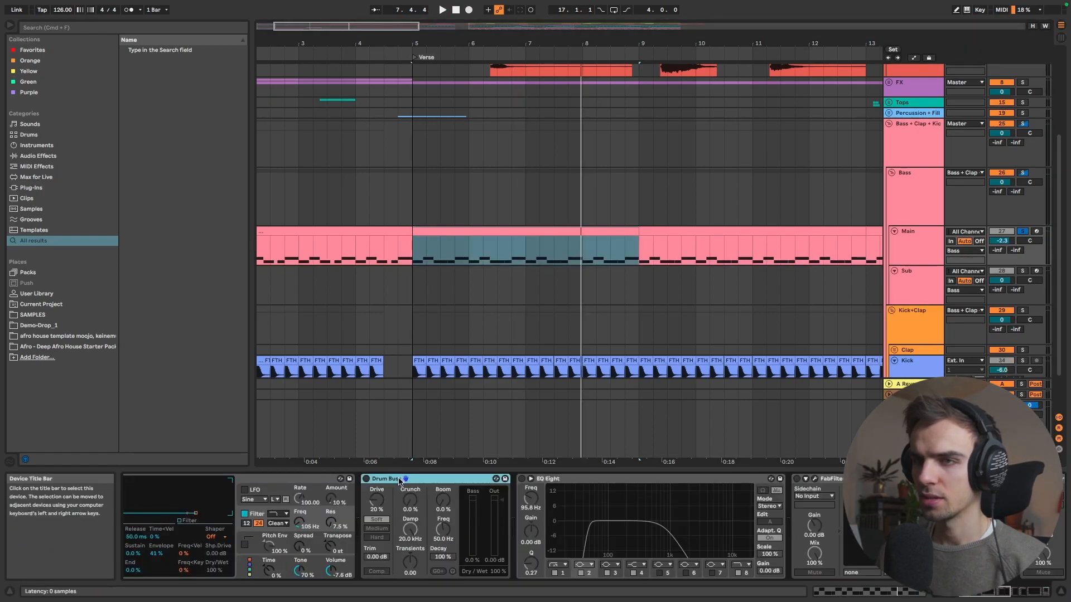
# Turn on Drum Buss on the Main bass and audition the bass through it and the following EQ Eight
pyautogui.click(366, 480)
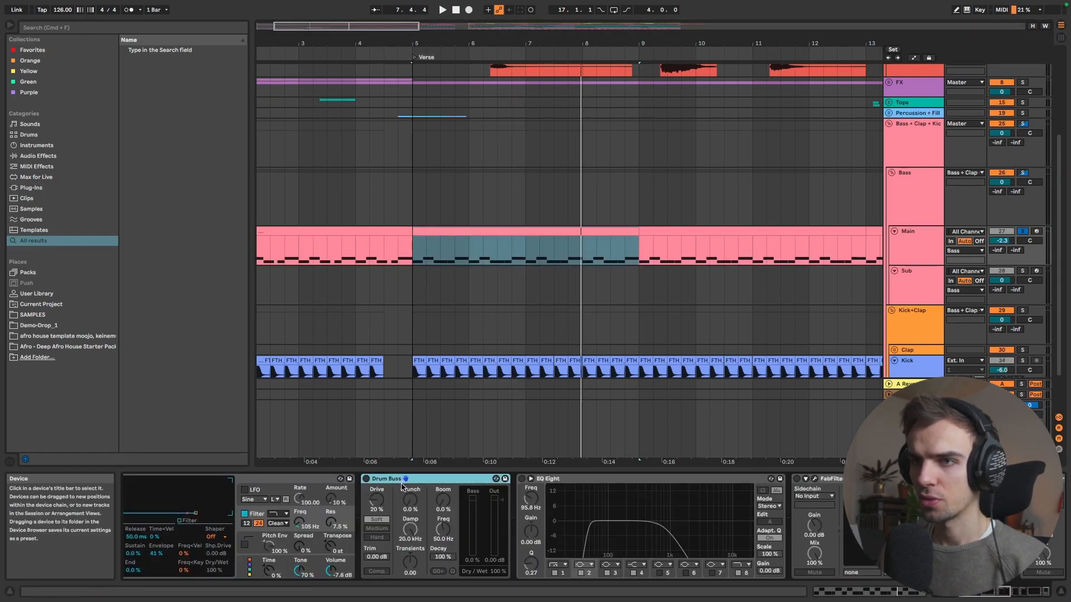
pyautogui.press('space')
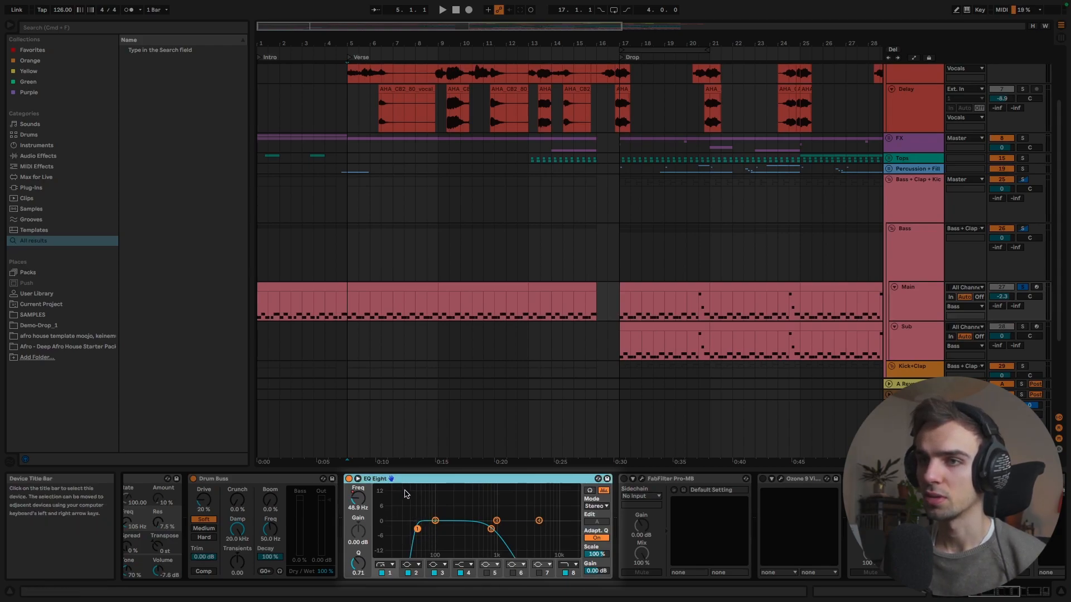
pyautogui.press('space')
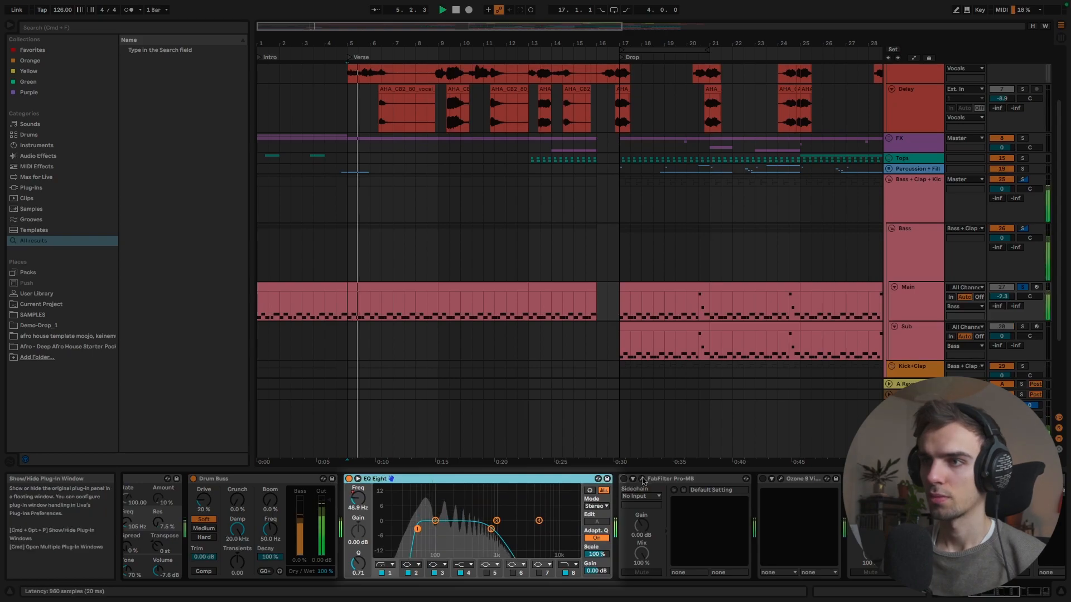
# Inspect the low band in the Main bass's FabFilter Pro-MB and play the bass through it
pyautogui.click(642, 480)
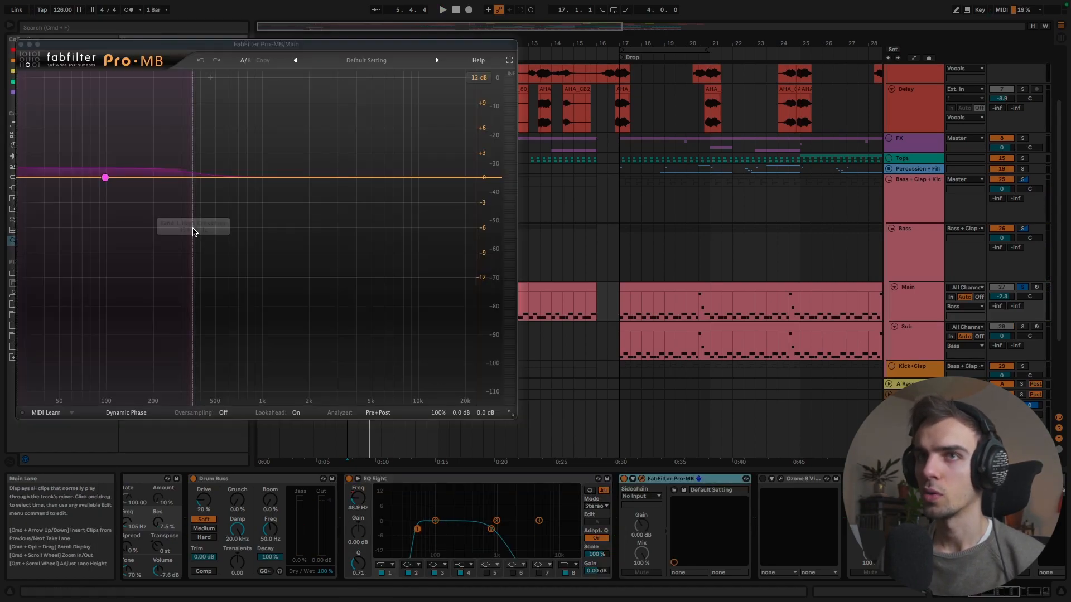
pyautogui.click(642, 481)
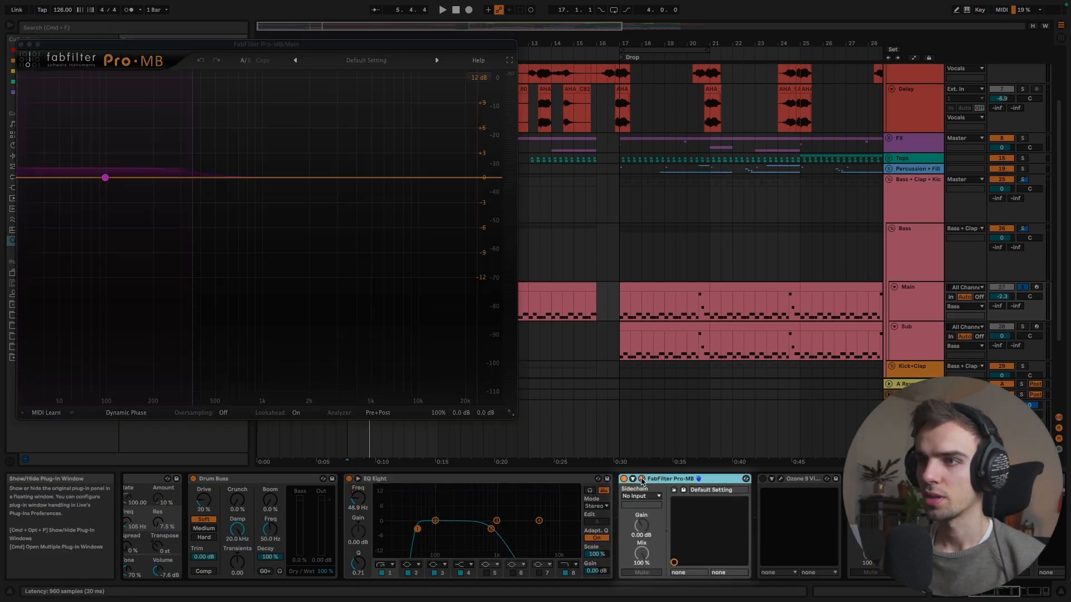
pyautogui.press('space')
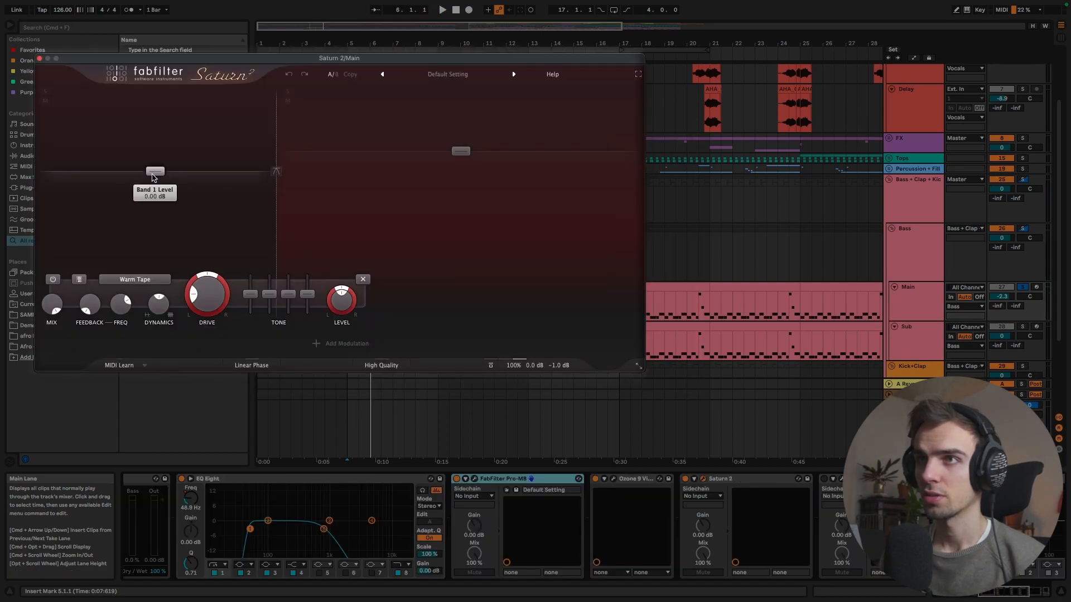
# Audition the Main bass through Saturn 2 and inspect the 181.90 Hz bell cut in Pro-Q 3
pyautogui.press('space')
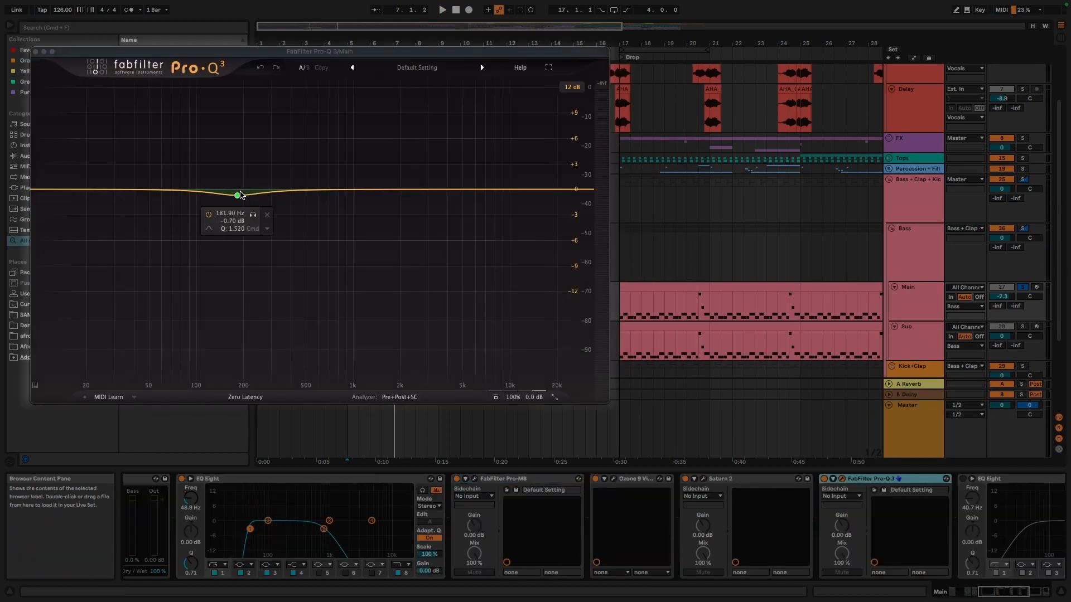
pyautogui.click(237, 196)
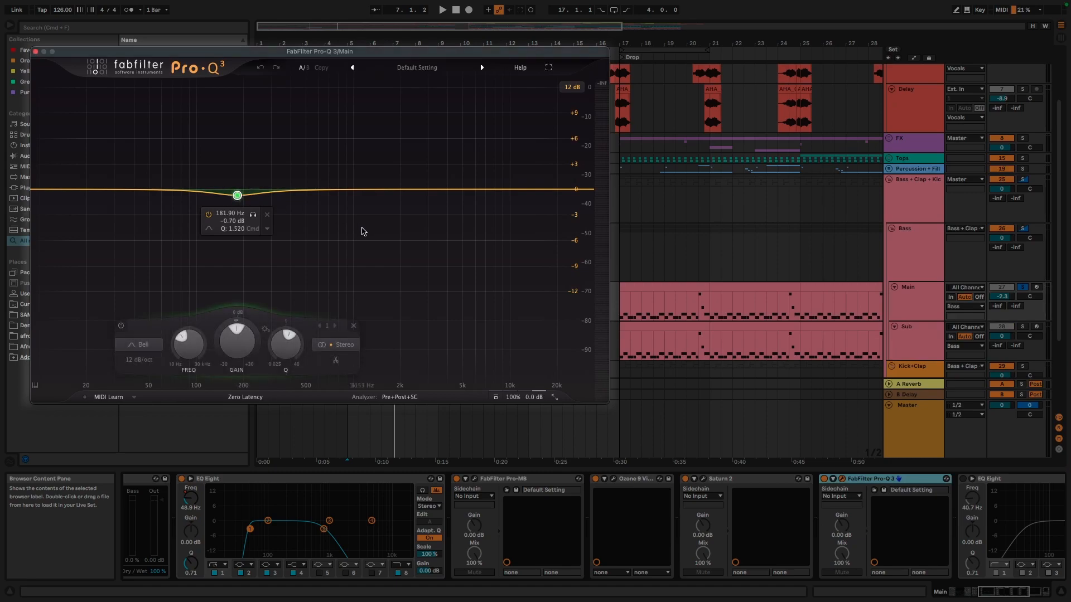
pyautogui.press('space')
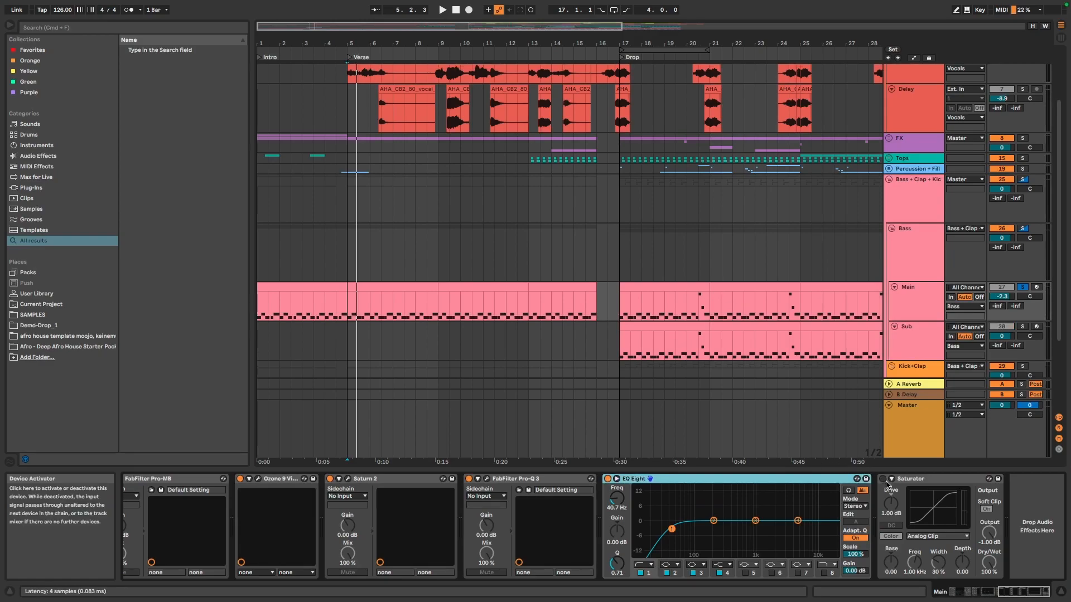
# Audition the Main bass through its Saturator and with the clip's pitch bend envelope in view
pyautogui.click(904, 481)
pyautogui.press('space')
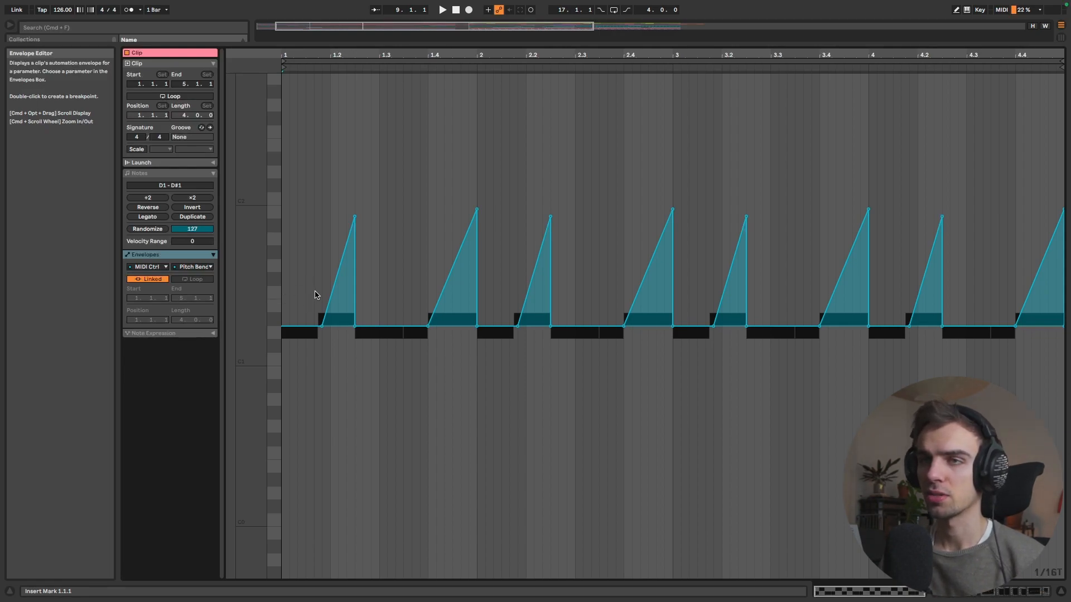
pyautogui.press('space')
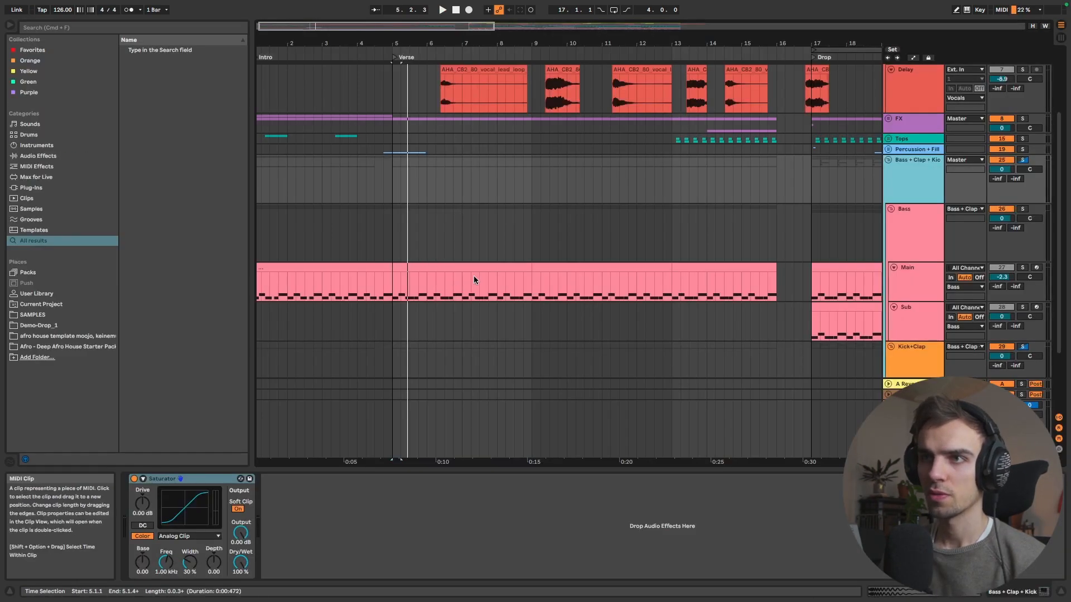
# Play the Kick track from the start of the verse and compare its sound with Saturator off and on
pyautogui.scroll(1, 467, 275)
pyautogui.scroll(2, 494, 272)
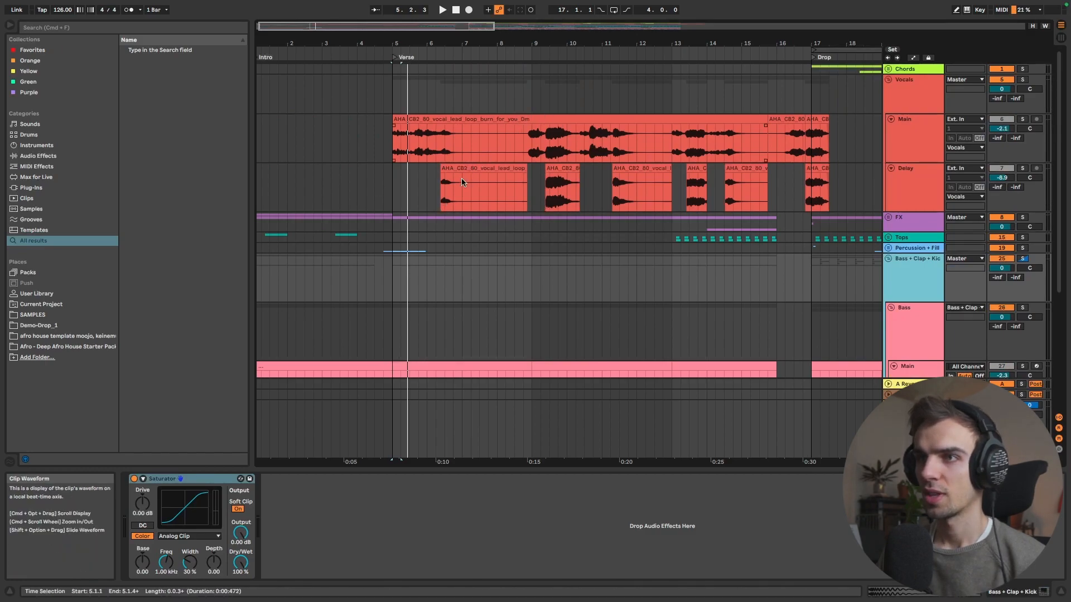
pyautogui.scroll(-5, 449, 239)
pyautogui.click(392, 337)
pyautogui.click(906, 336)
pyautogui.press('space')
pyautogui.click(133, 480)
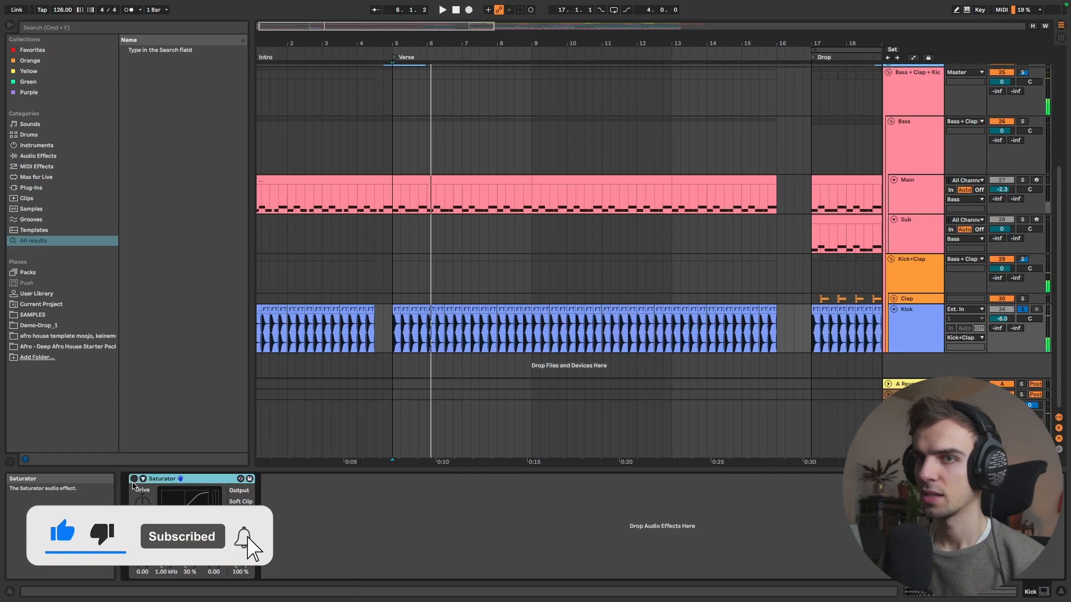
pyautogui.click(134, 480)
pyautogui.press('space')
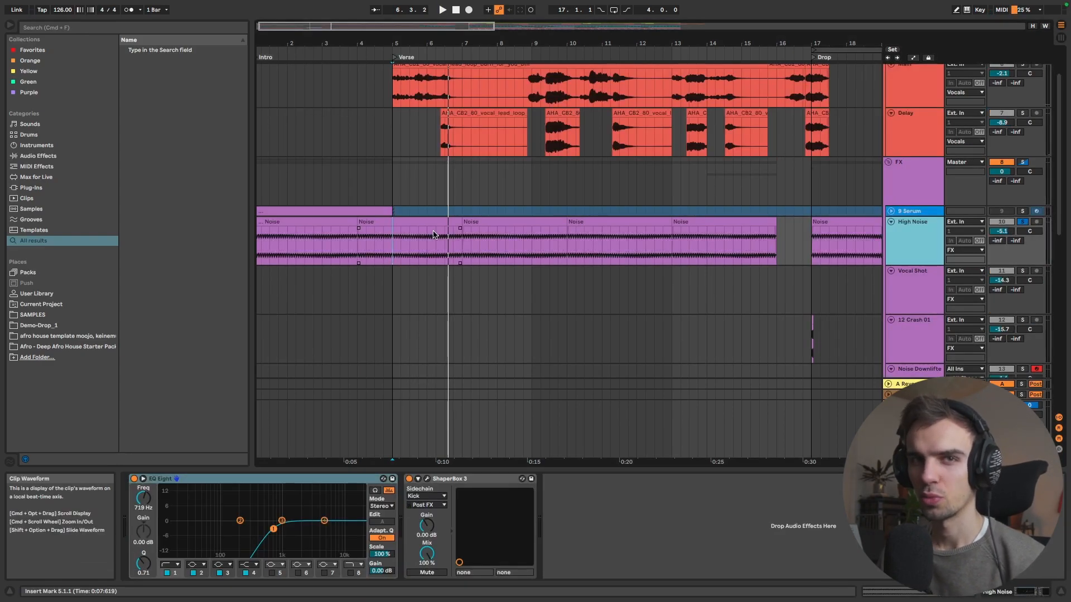
# Audition the High Noise track and listen to it in the mix with the vocals from the start of the verse
pyautogui.press('space')
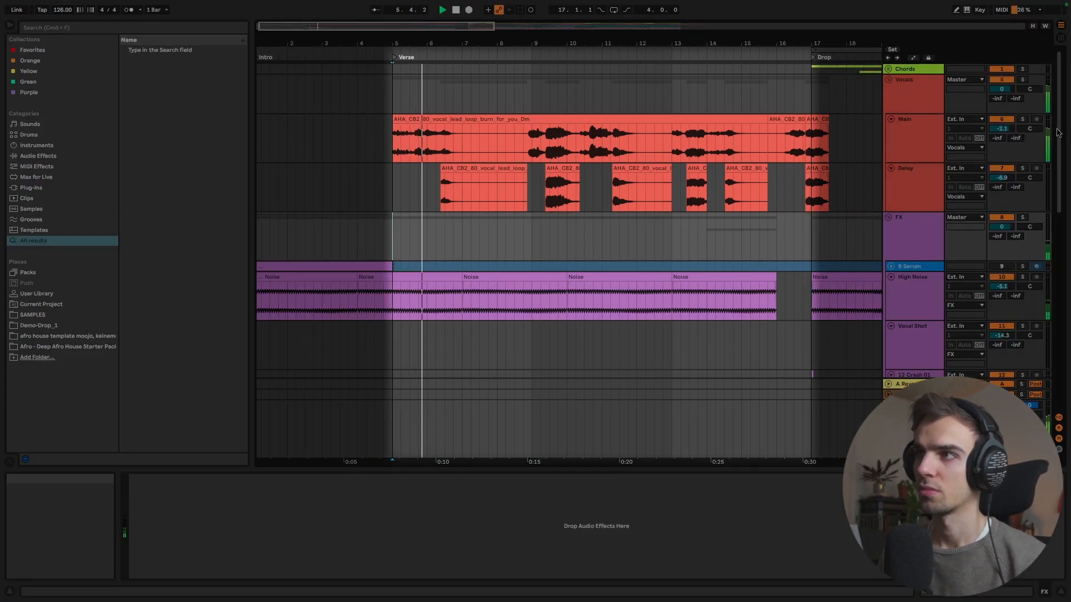
pyautogui.moveTo(1059, 135)
pyautogui.mouseDown()
pyautogui.moveTo(1070, 341)
pyautogui.moveTo(1070, 127)
pyautogui.mouseUp()
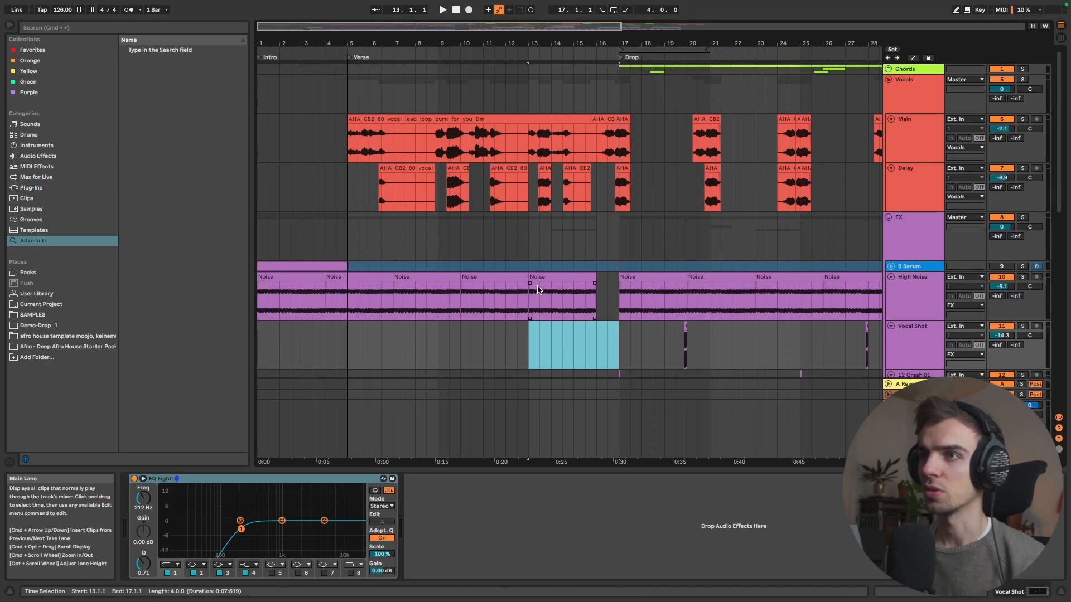
# Examine the Riser White Noise, Hat and Shaker parts between bar 13 and the drop during playback
pyautogui.scroll(-8, 538, 289)
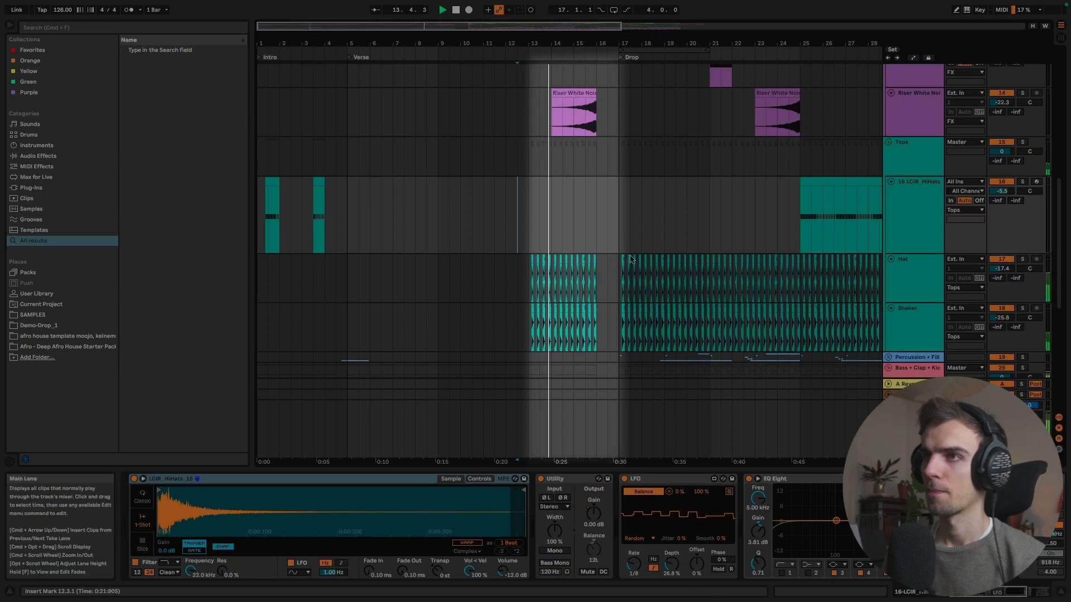
pyautogui.scroll(-2, 632, 256)
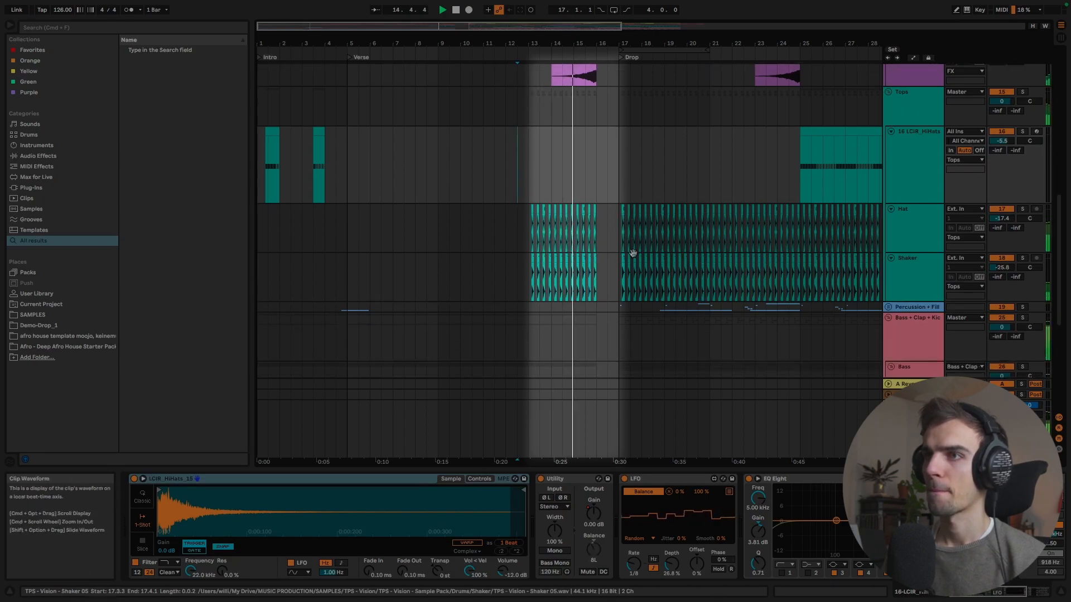
pyautogui.scroll(4, 641, 252)
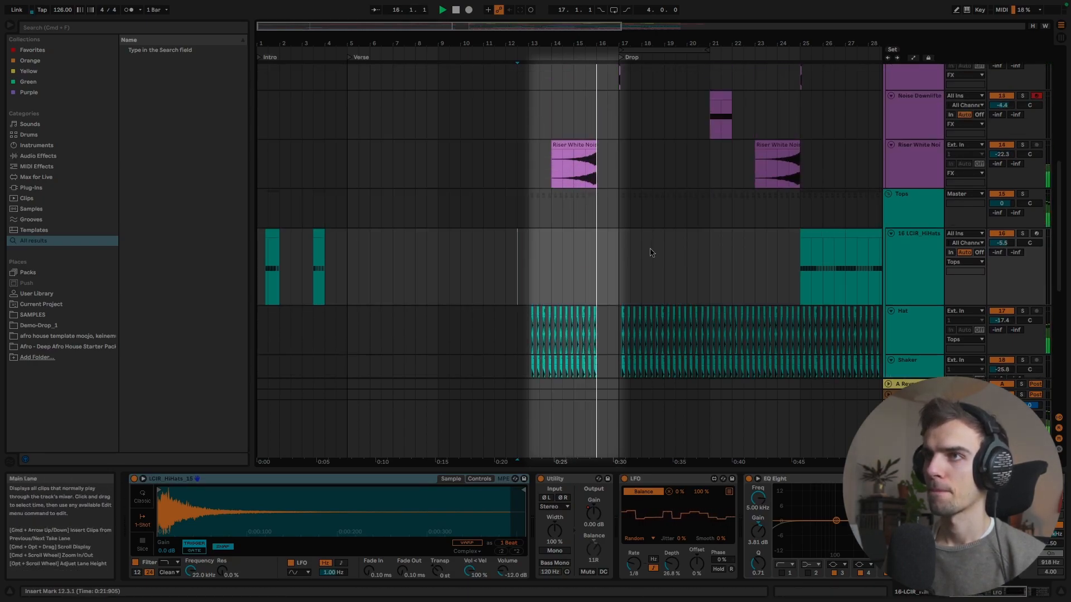
pyautogui.scroll(10, 650, 252)
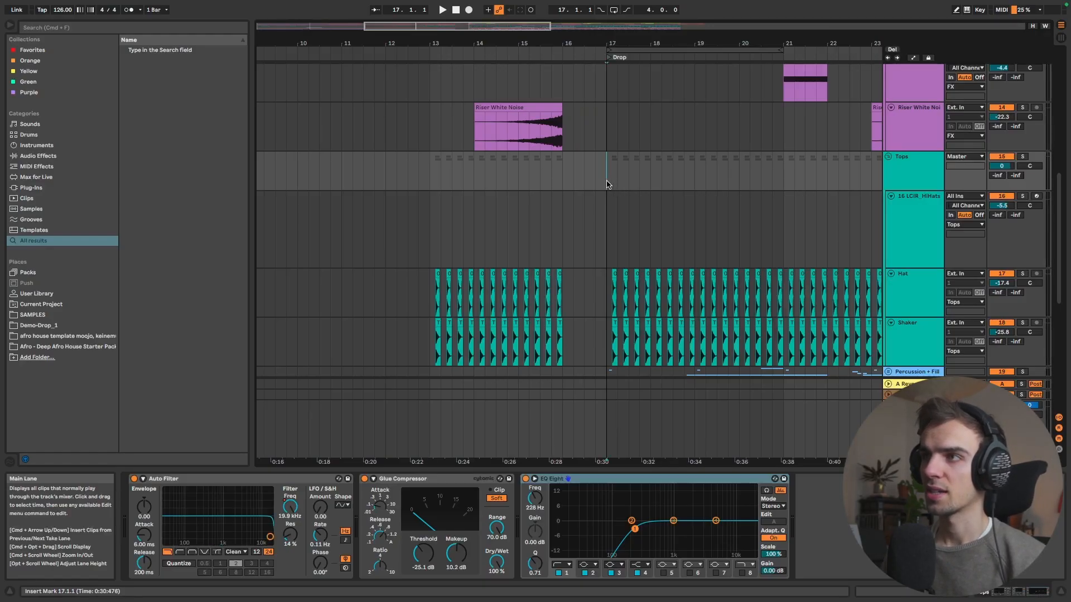
# Solo the Tops group and audition its hats and shakers from bar 13 with the Auto Filter frequency automation
pyautogui.click(1022, 156)
pyautogui.press('space')
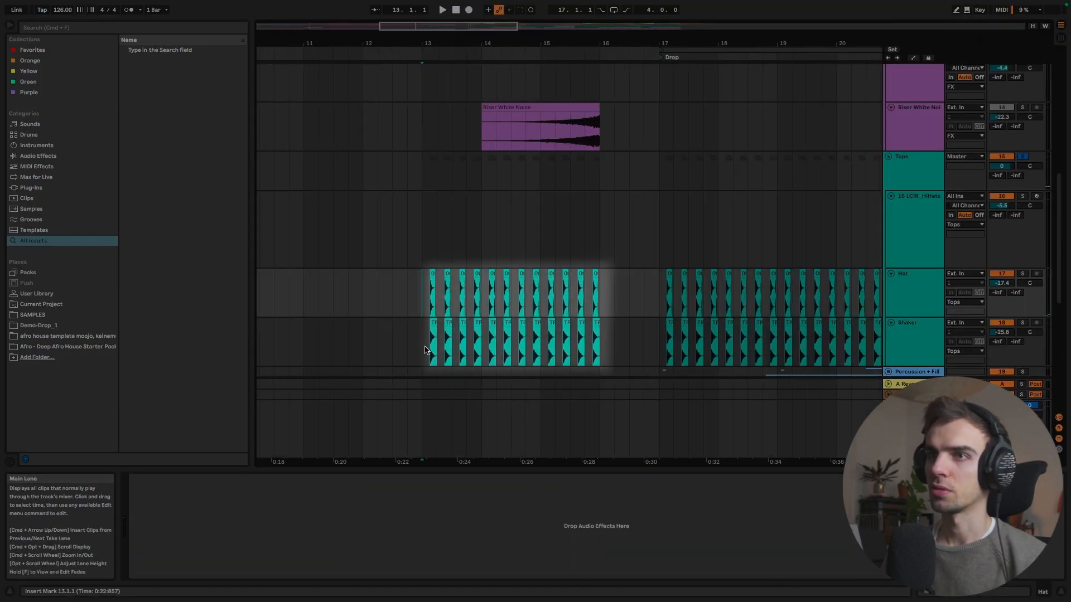
pyautogui.moveTo(425, 350); pyautogui.dragTo(614, 290)
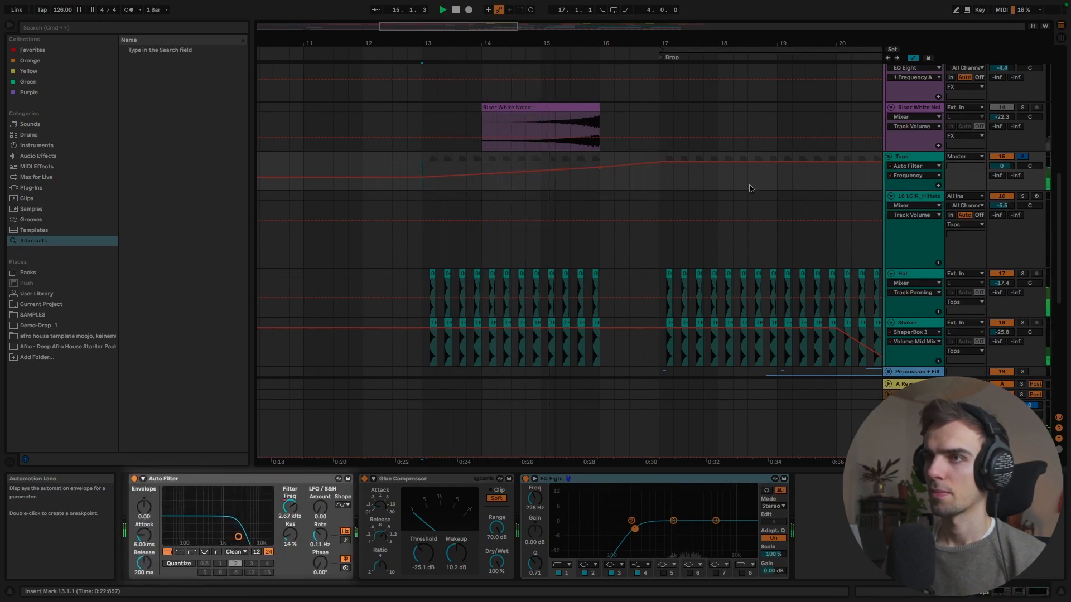
pyautogui.press('space')
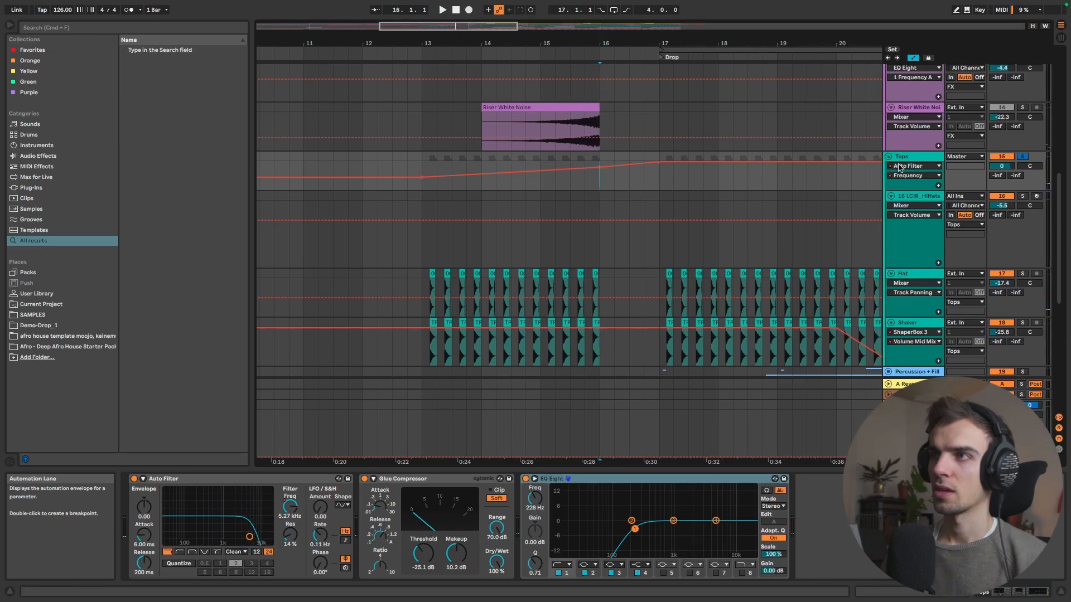
# Select the Riser White Noise clip before the drop and audition the riser
pyautogui.scroll(2, 669, 179)
pyautogui.click(586, 173)
pyautogui.scroll(3, 586, 173)
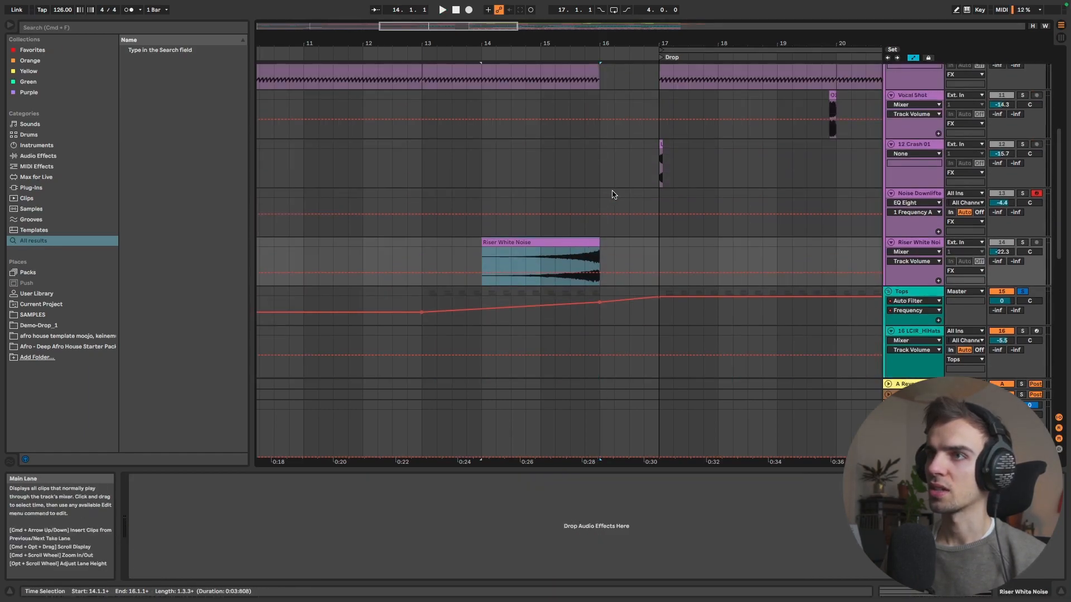
pyautogui.click(545, 257)
pyautogui.press('space')
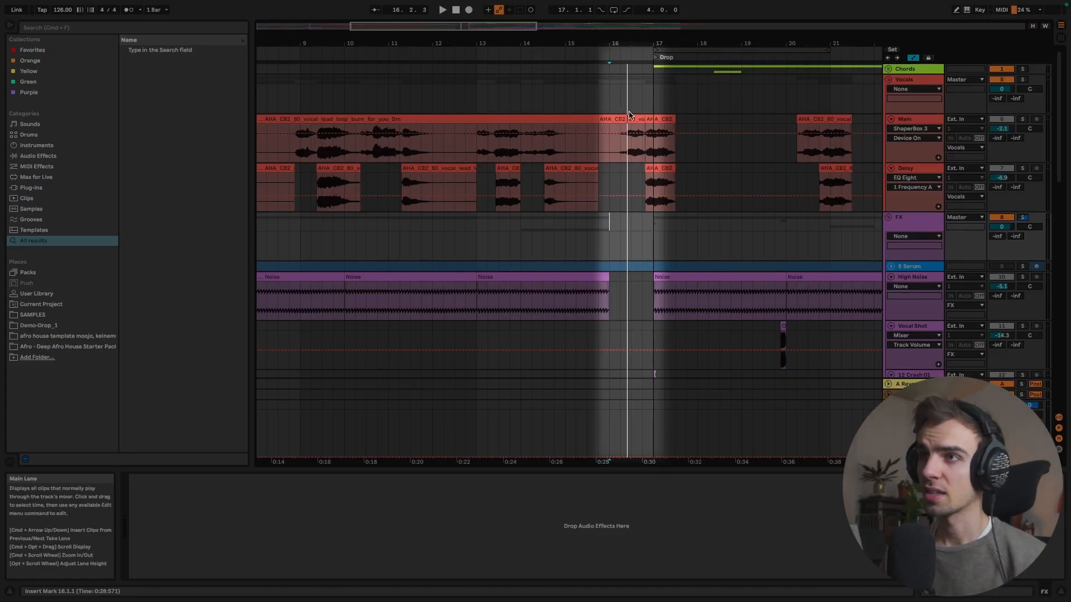
# Examine the gap in the High Noise track before the drop and play the transition from 15.2.1
pyautogui.scroll(-3, 628, 247)
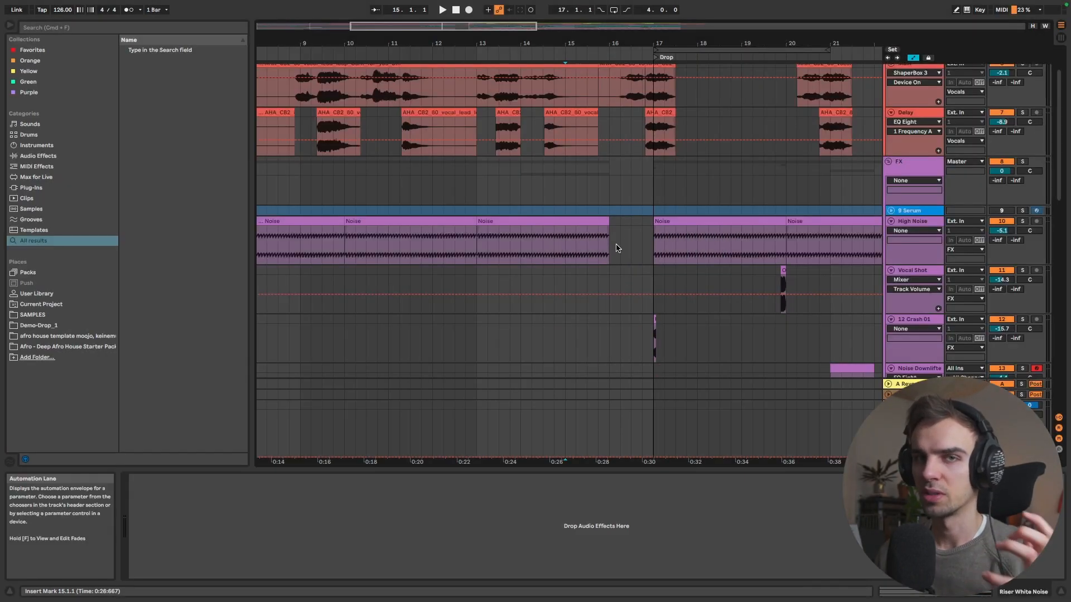
pyautogui.moveTo(477, 252); pyautogui.dragTo(786, 229)
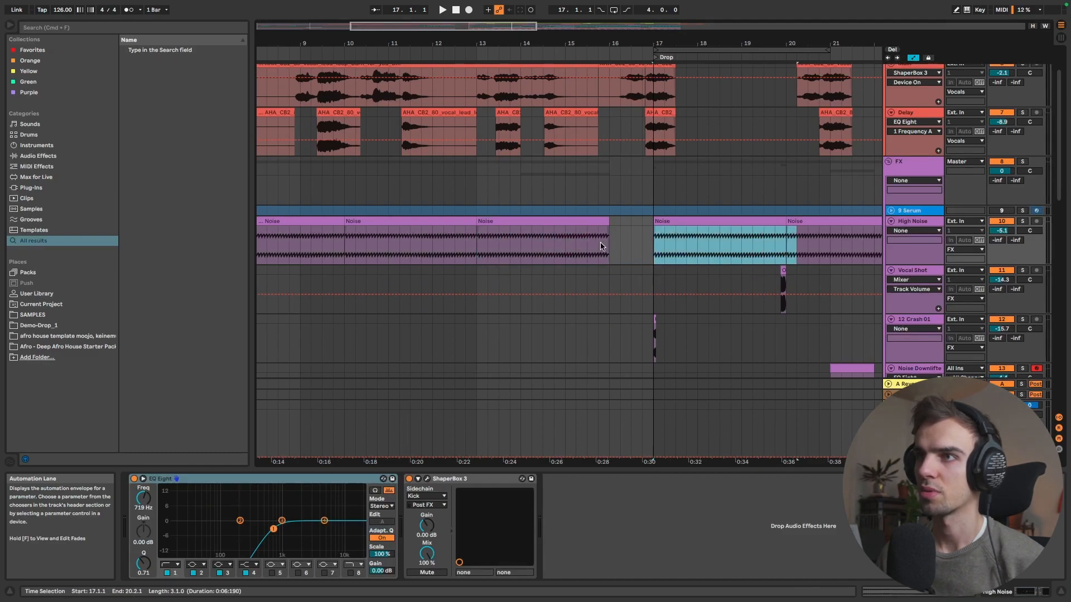
pyautogui.click(577, 245)
pyautogui.scroll(3, 642, 243)
pyautogui.press('space')
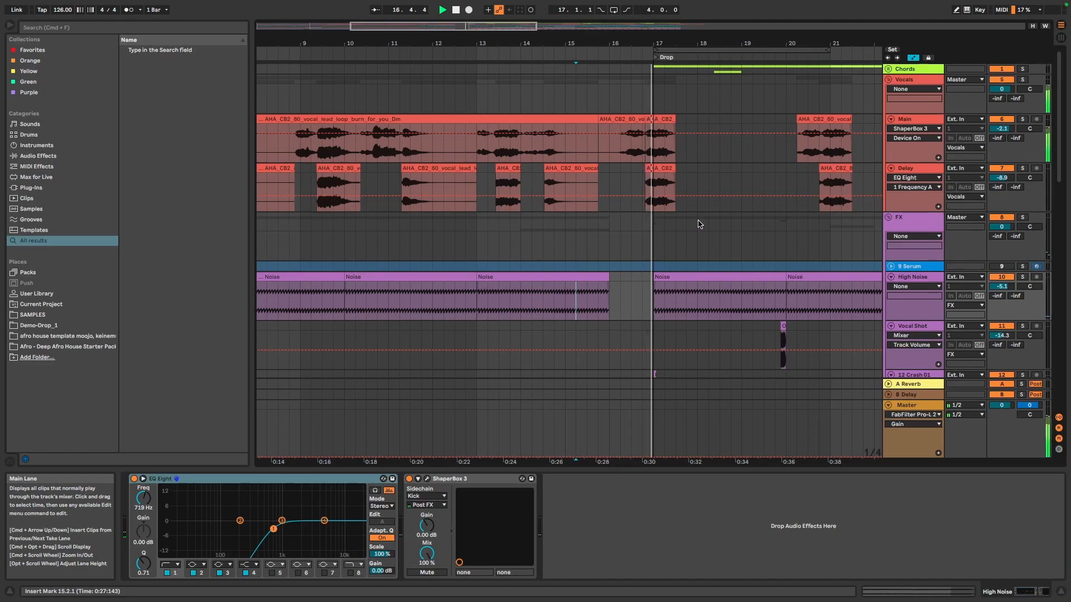
# Unfold the Bass + Clap + Kick group and audition the soloed Kick from the drop at bar 17
pyautogui.scroll(-1, 701, 223)
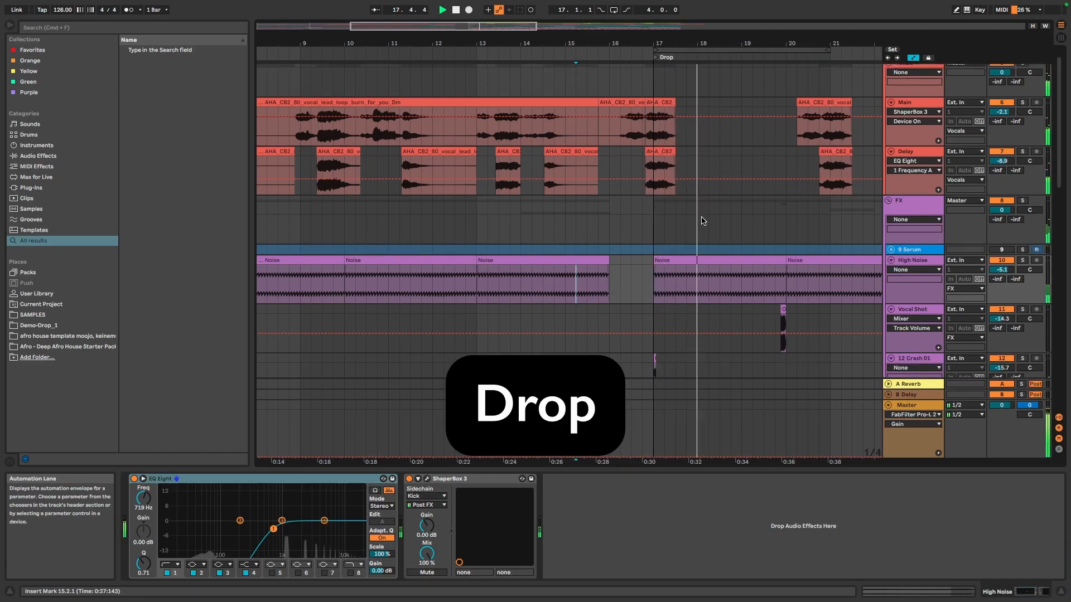
pyautogui.scroll(-15, 703, 221)
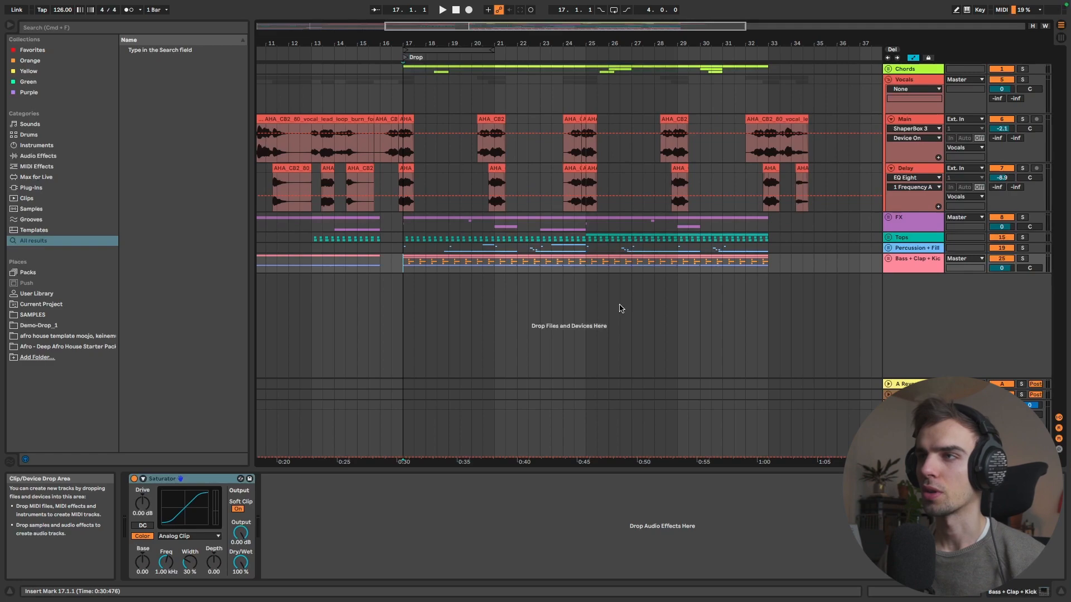
pyautogui.click(888, 260)
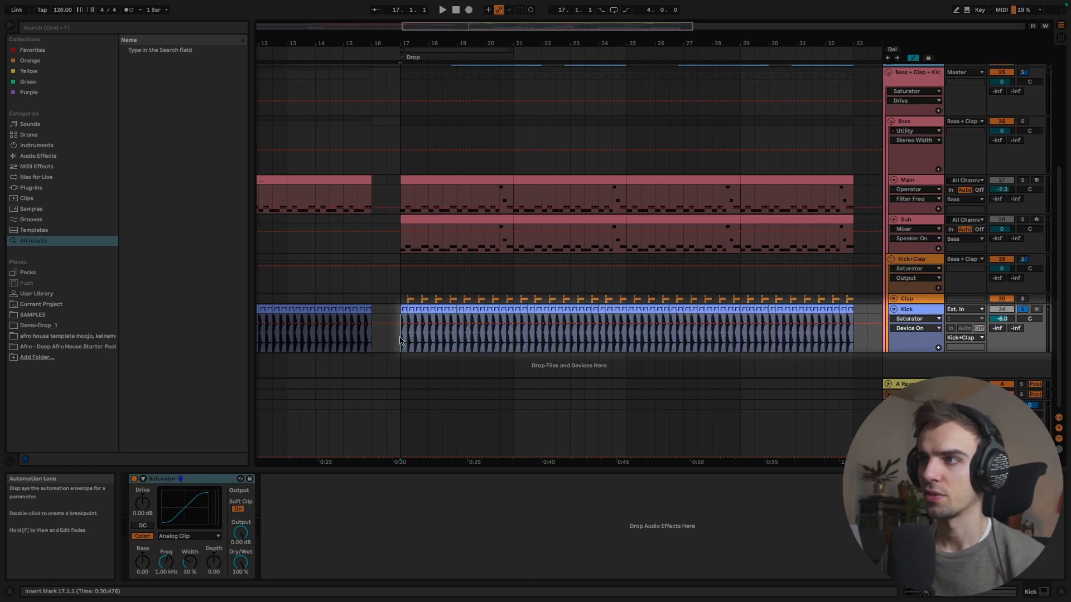
pyautogui.press('space')
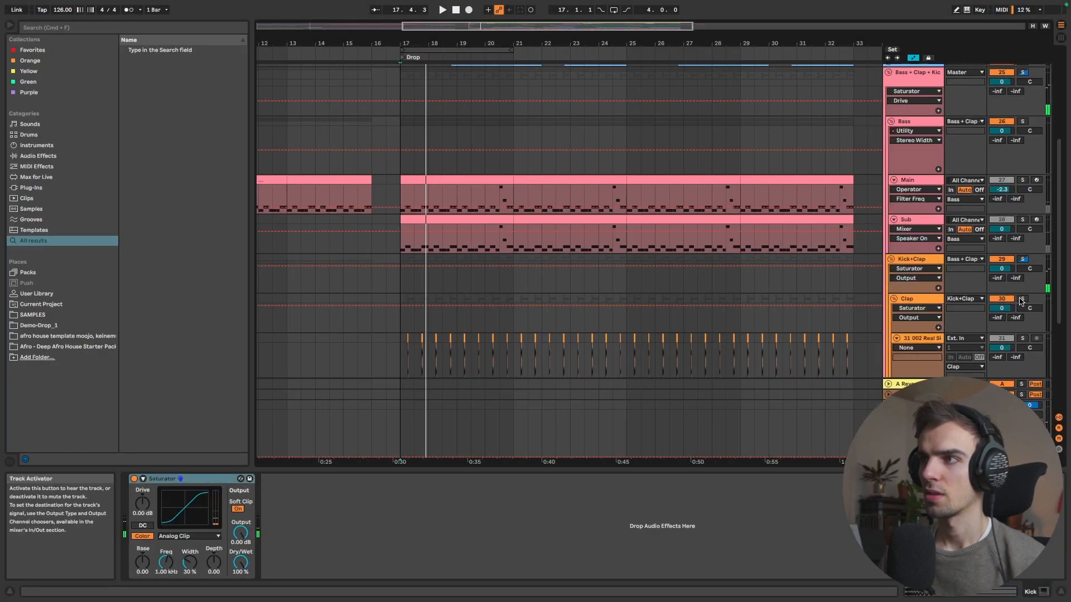
# Solo the Clap group and audition its layered claps from the drop
pyautogui.click(586, 299)
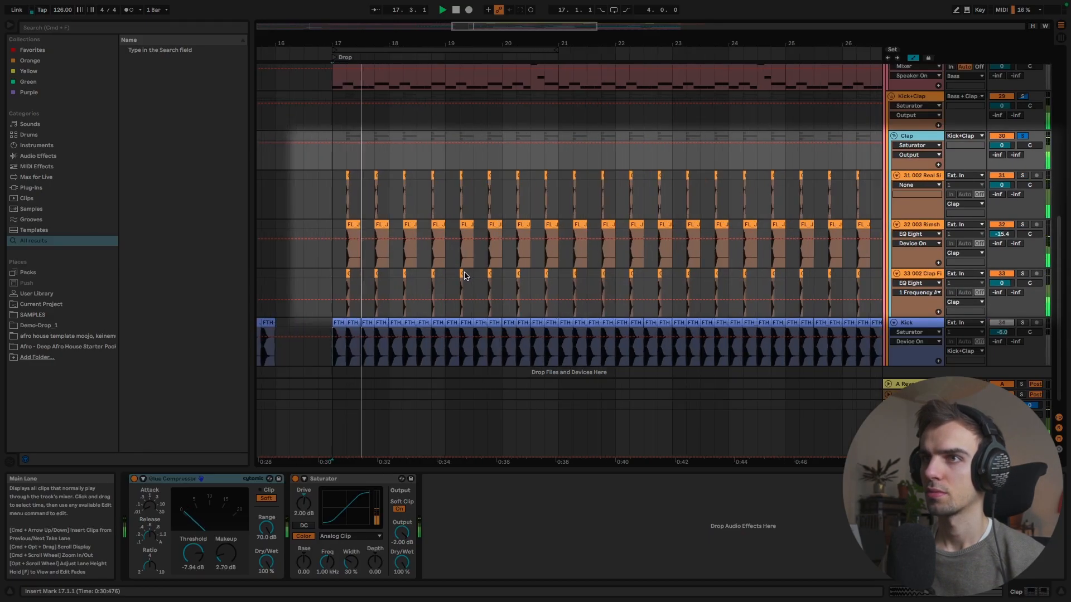
pyautogui.scroll(2, 465, 276)
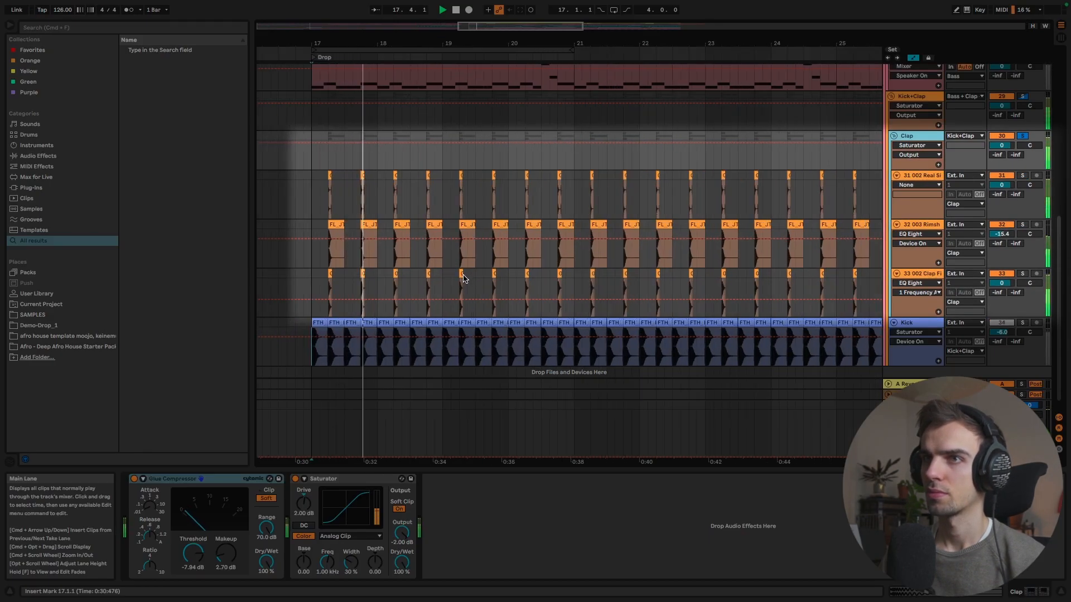
pyautogui.press('space')
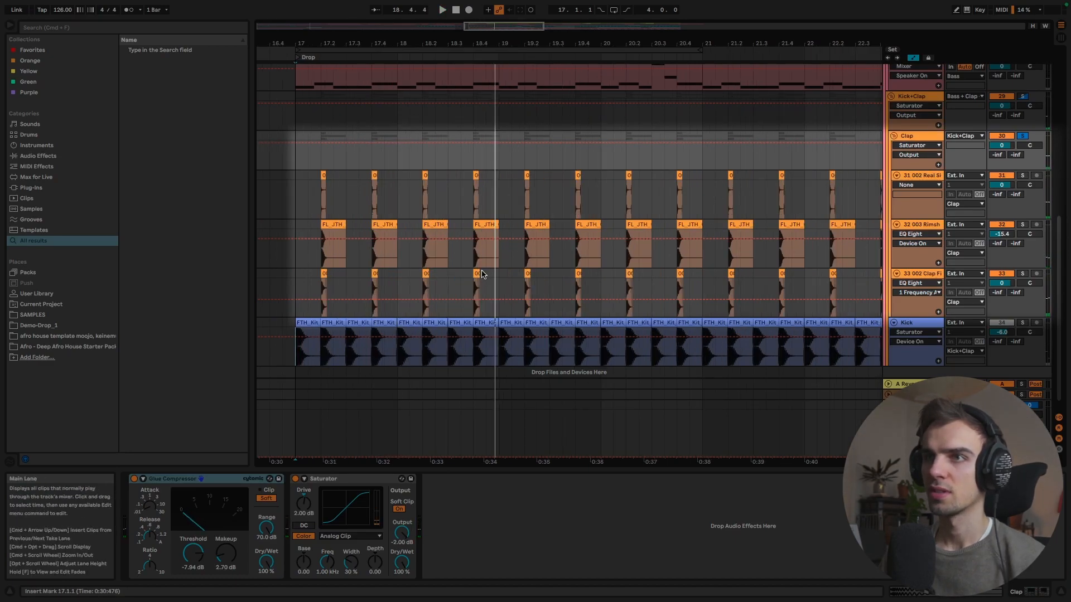
# Audition the Real Single Clap, Rimshot Clap and Clap Fill-In layers in solo, and inspect the Clap group's Saturator
pyautogui.click(923, 193)
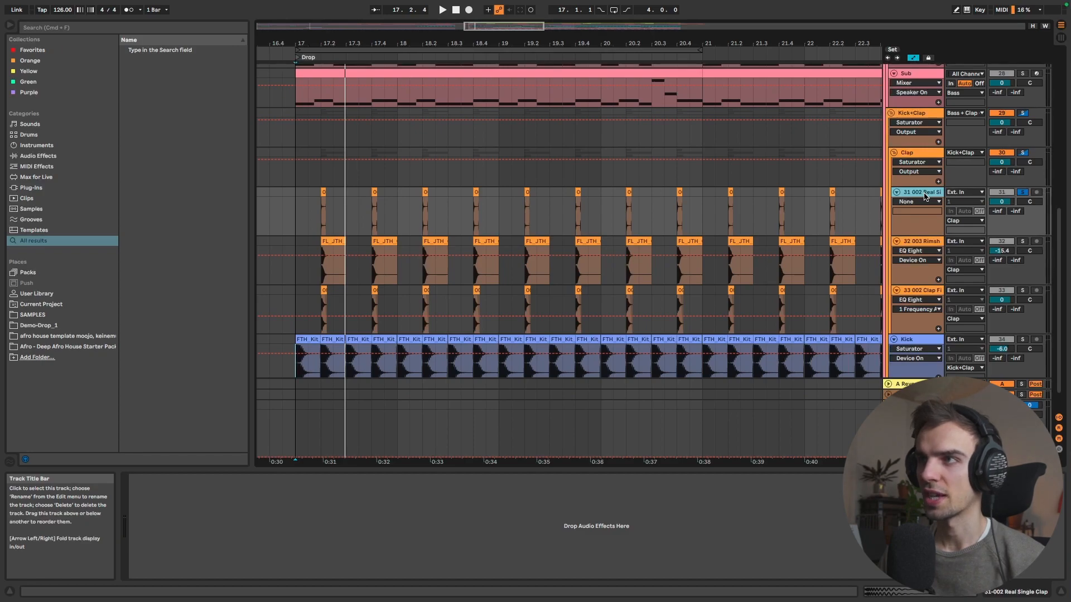
pyautogui.press('space')
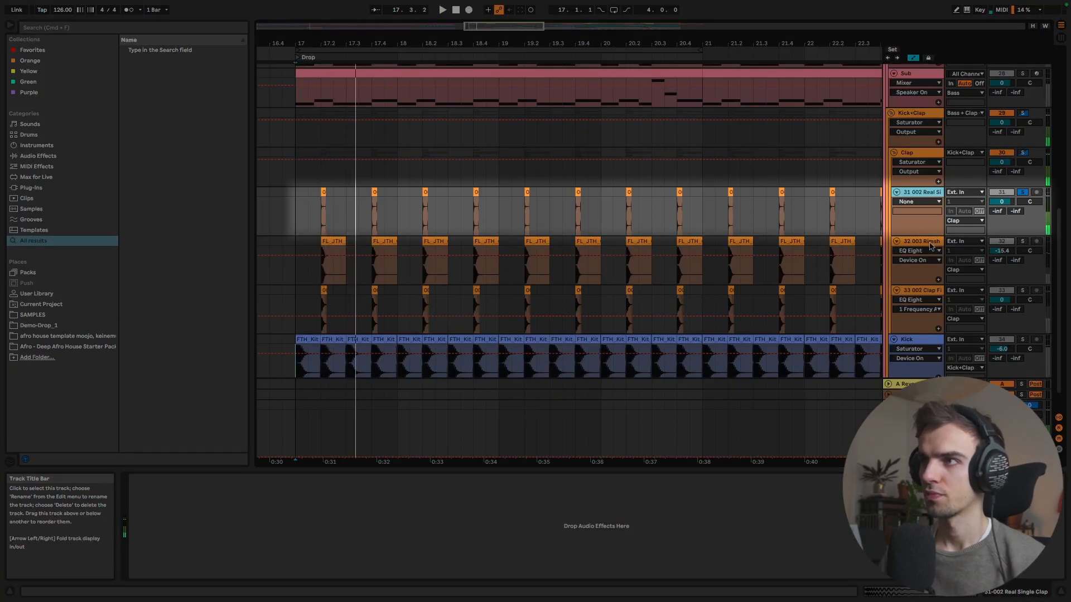
pyautogui.click(932, 242)
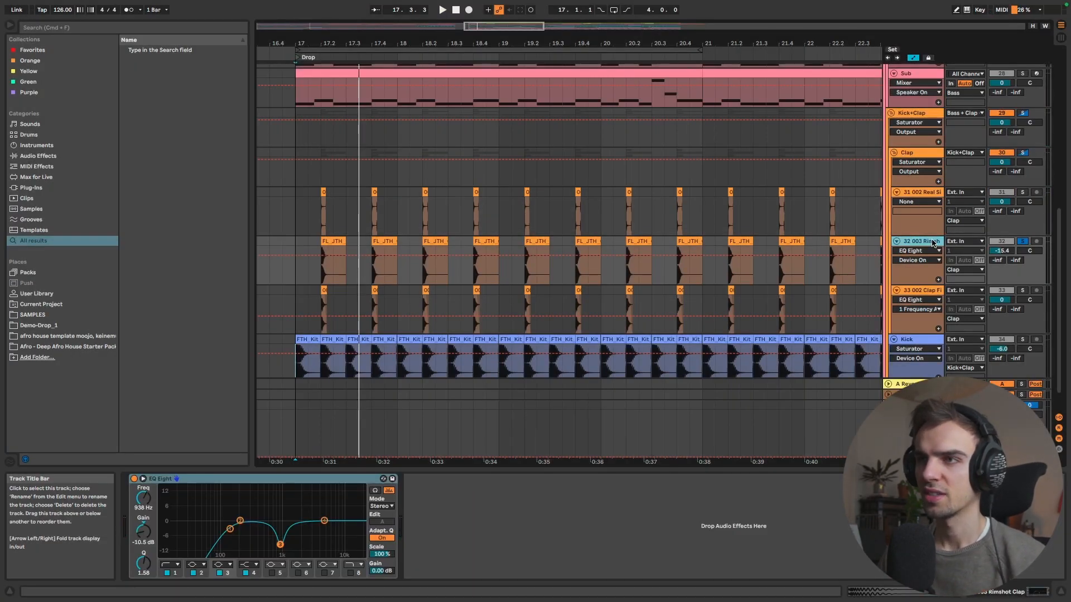
pyautogui.press('space')
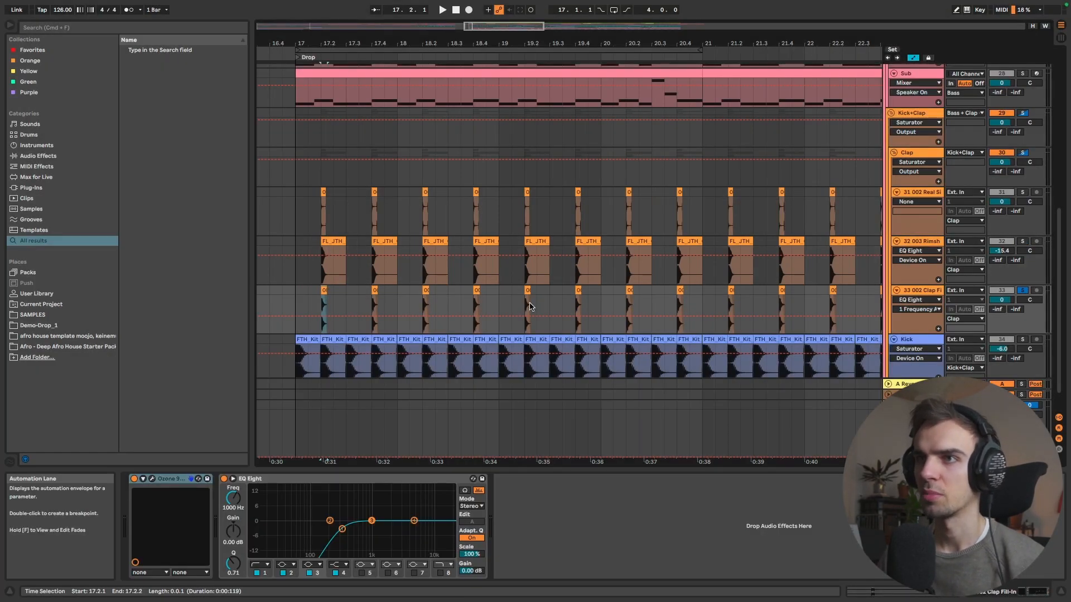
pyautogui.press('space')
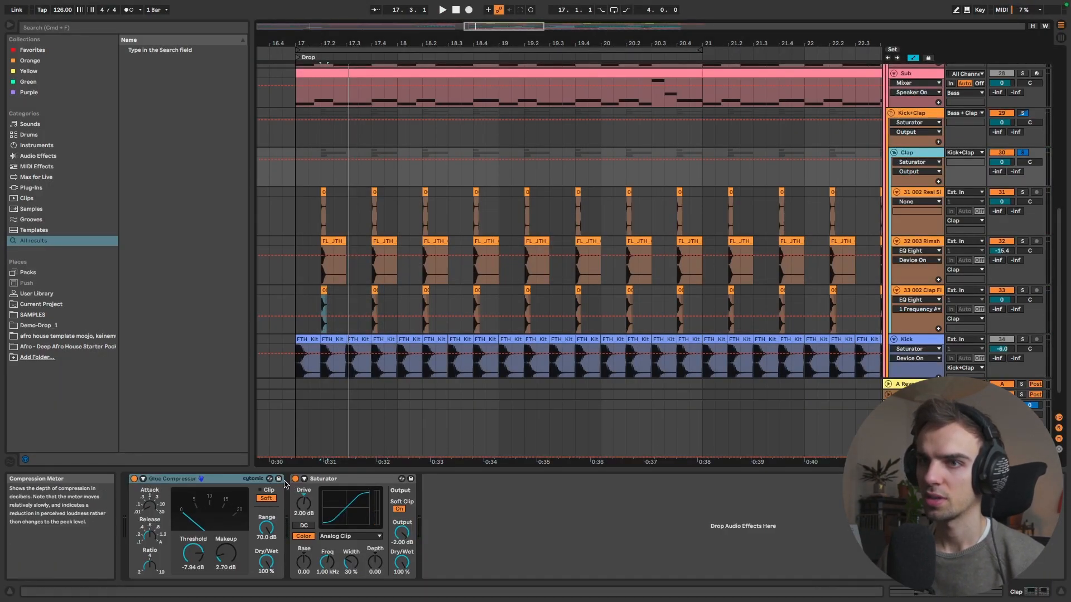
pyautogui.click(327, 479)
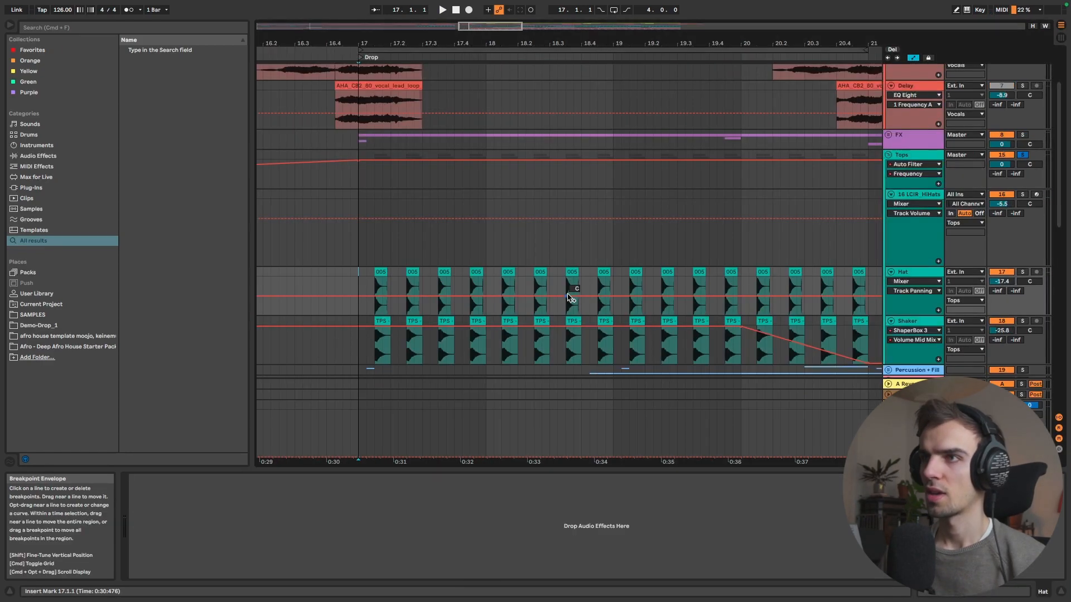
# Solo the Hat track in the Tops group and audition its closed hi-hat from bar 17
pyautogui.click(924, 272)
pyautogui.click(1022, 272)
pyautogui.press('space')
pyautogui.click(380, 273)
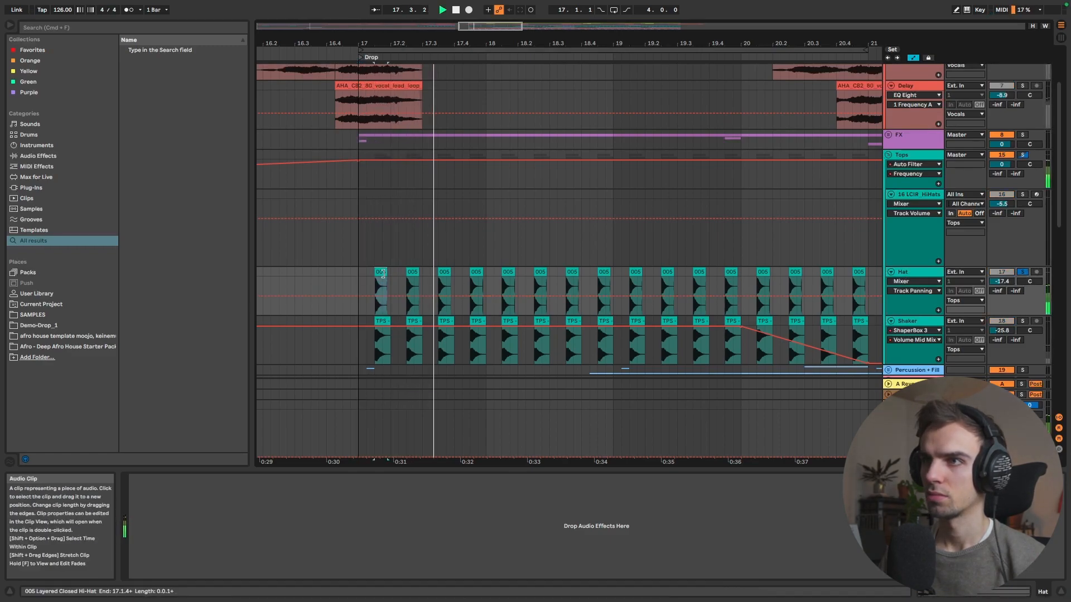
pyautogui.press('space')
# Solo the Shaker track in the Tops group and audition it from the drop
pyautogui.click(914, 321)
pyautogui.press('s')
pyautogui.press('space')
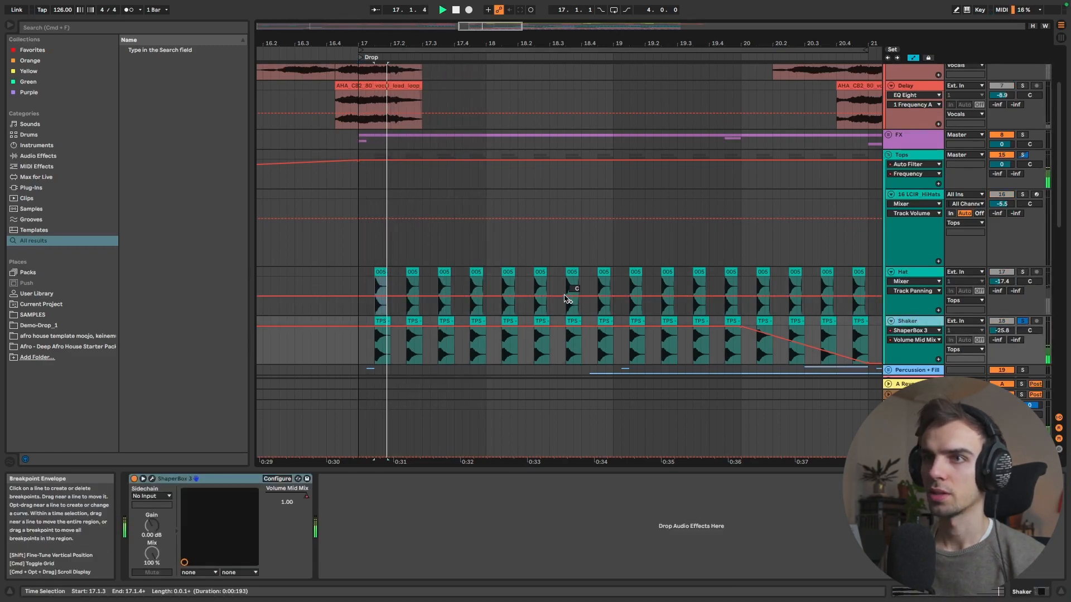
pyautogui.scroll(-3, 562, 300)
pyautogui.press('space')
# Mark bars 13 to 16 on the HiHats track and audition the soloed Tops group from bar 17
pyautogui.scroll(-3, 564, 300)
pyautogui.hscroll(-4, 564, 300)
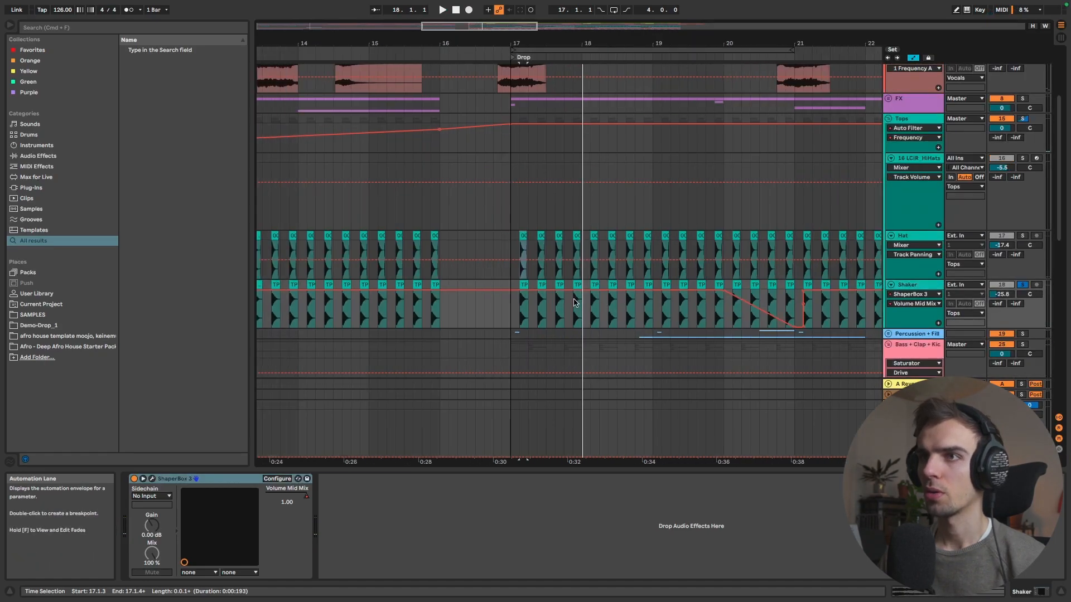
pyautogui.moveTo(350, 218); pyautogui.dragTo(564, 217)
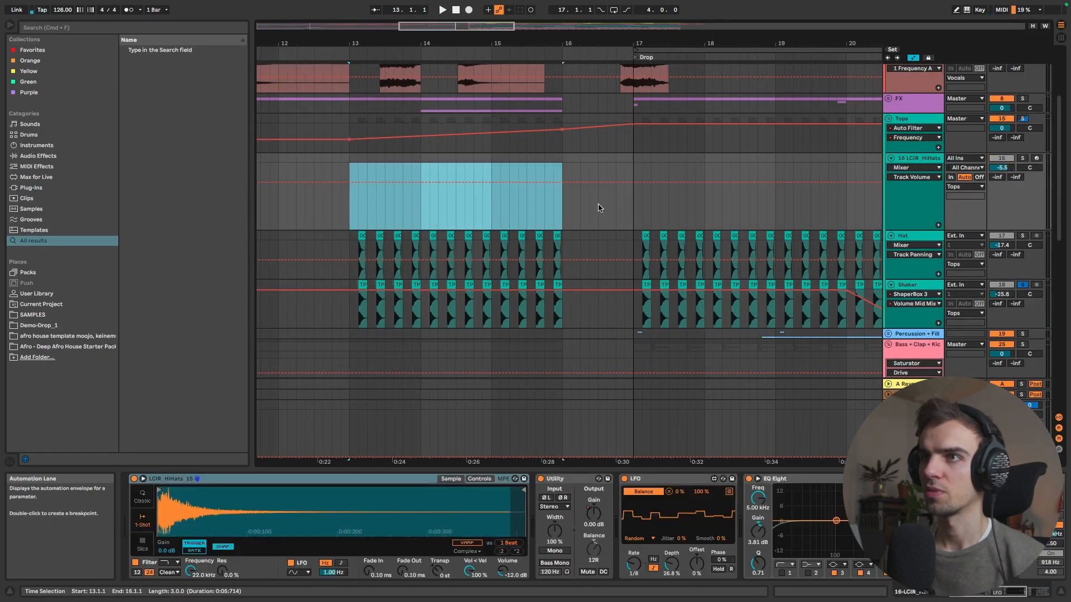
pyautogui.click(1022, 119)
pyautogui.press('space')
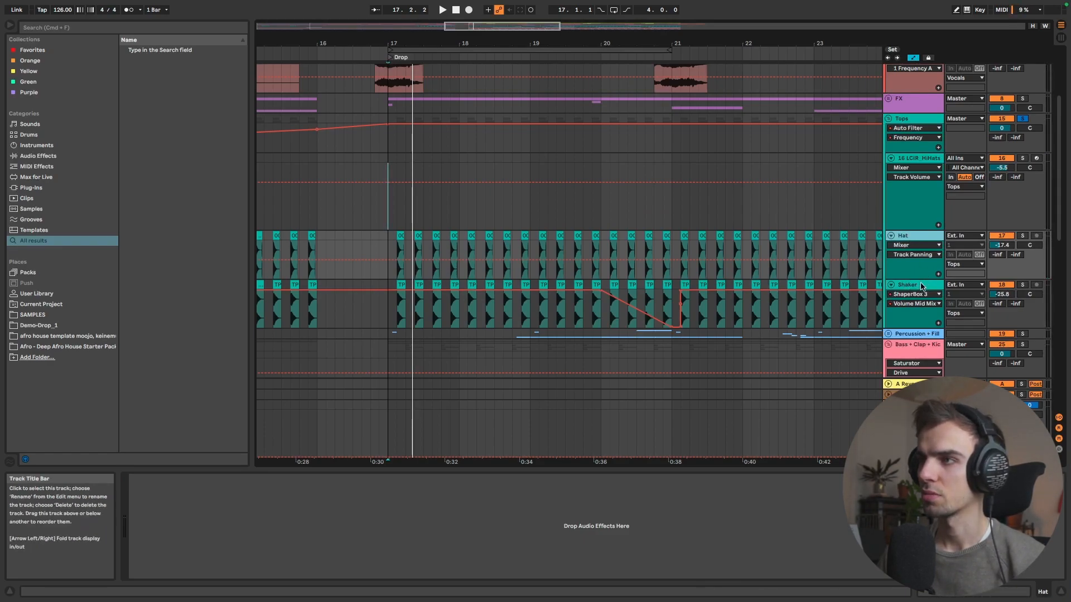
# Compare the Shaker's sound from the drop by toggling its ShaperBox 3 device off and on
pyautogui.click(920, 286)
pyautogui.scroll(3, 584, 316)
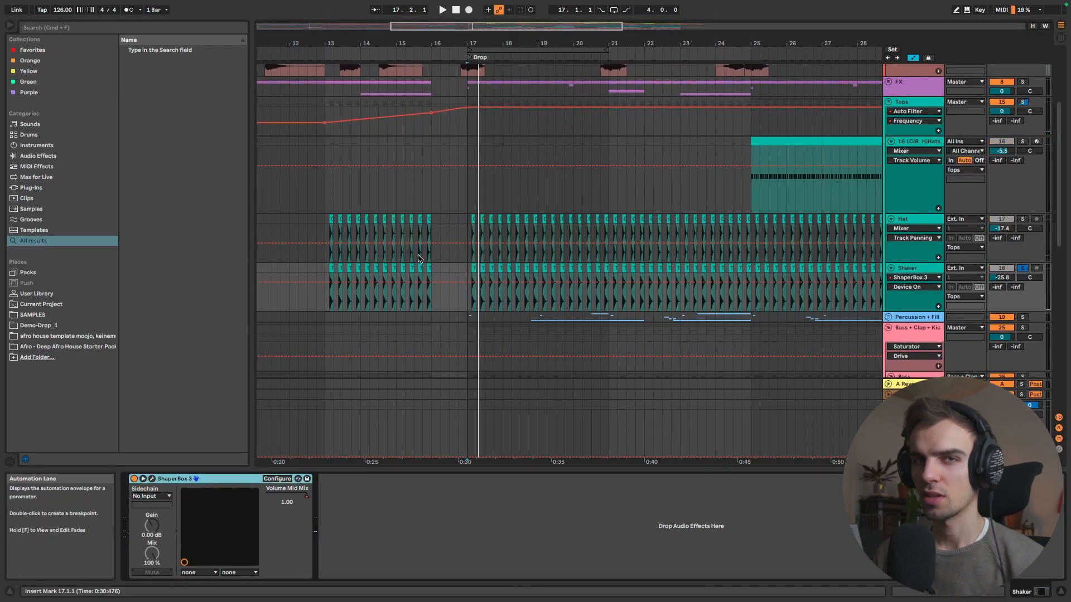
pyautogui.scroll(5, 470, 296)
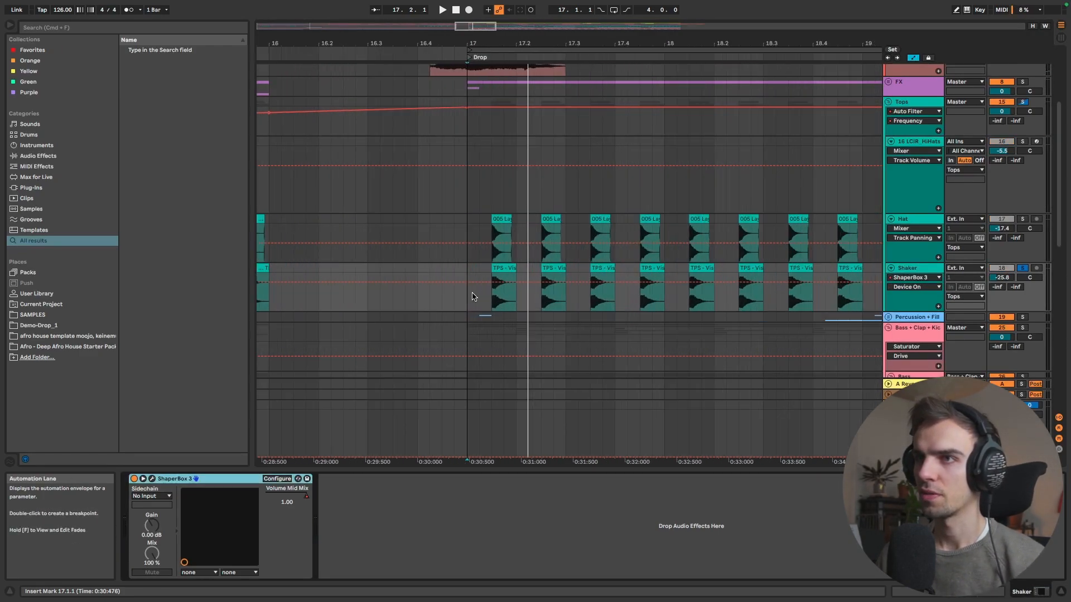
pyautogui.click(500, 269)
pyautogui.click(134, 479)
pyautogui.press('space')
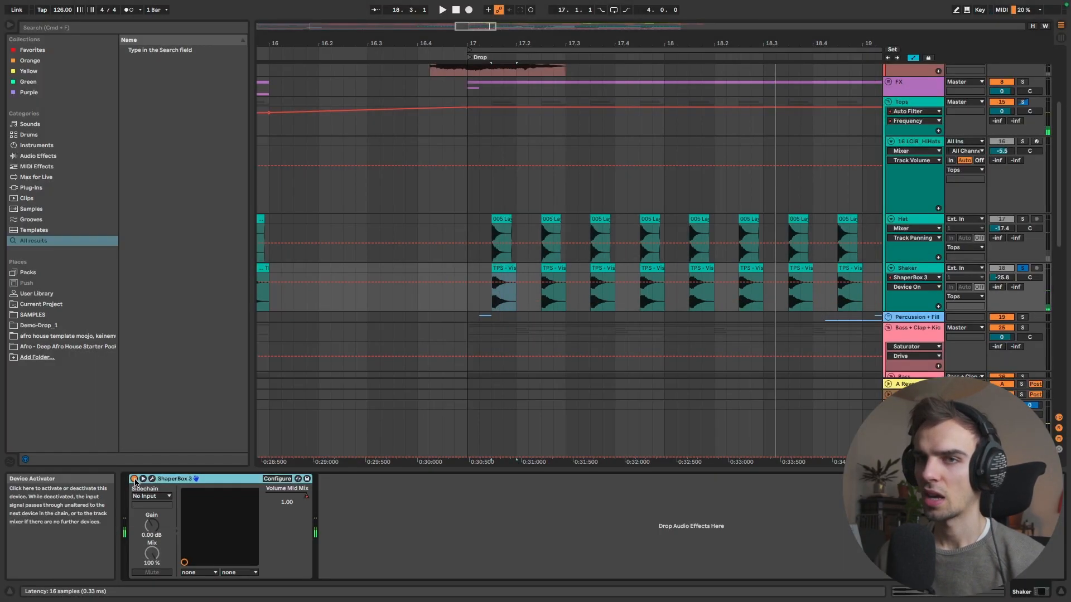
pyautogui.click(134, 479)
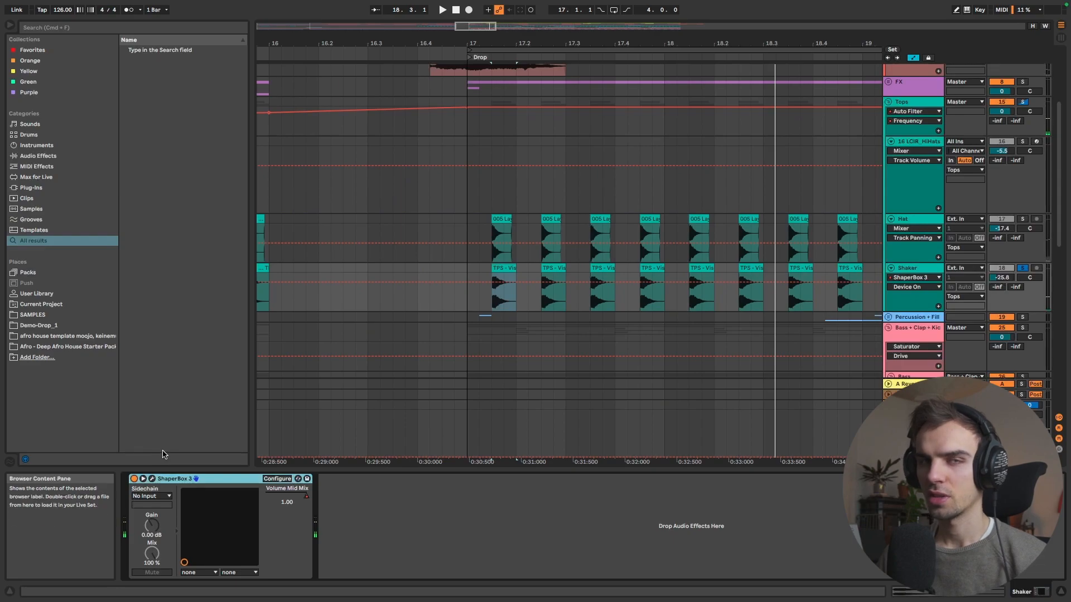
# Open the Shaker's ShaperBox 3 window and examine its 1/4 volume curve during playback, then close it
pyautogui.click(152, 480)
pyautogui.moveTo(641, 138); pyautogui.dragTo(403, 140)
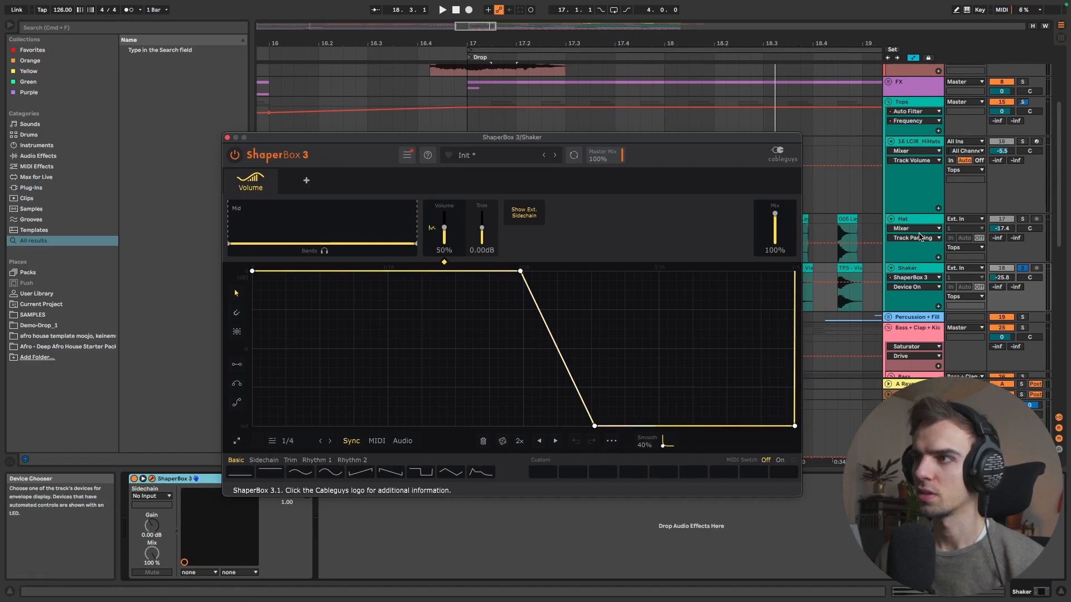
pyautogui.press('space')
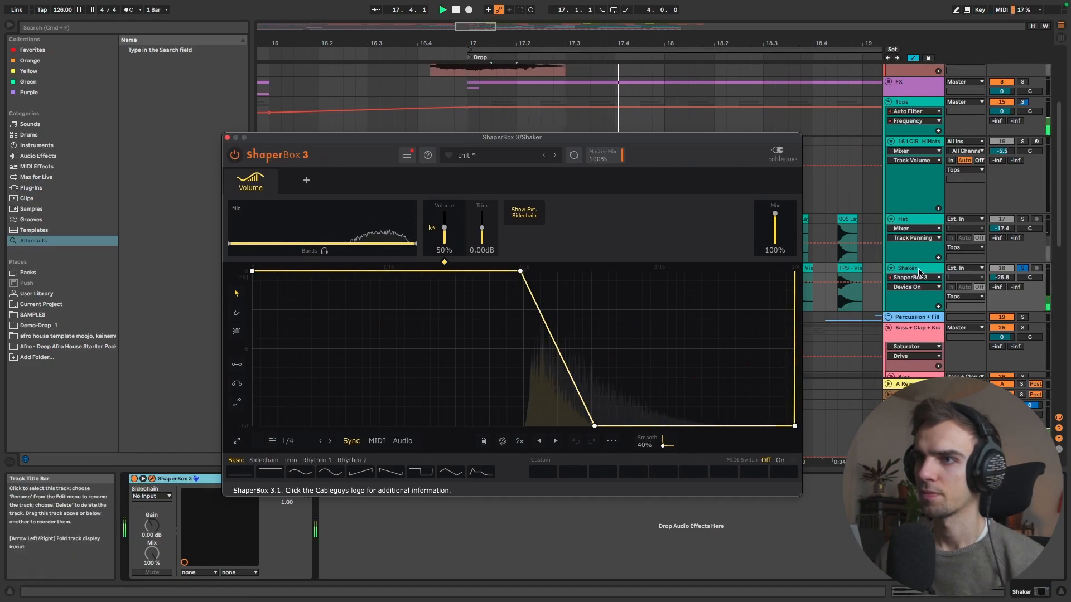
pyautogui.press('space')
pyautogui.click(227, 137)
# Show the Shaker's Volume Mid Mix automation and mark bar 19 and the ramp across bar 20
pyautogui.scroll(-5, 640, 246)
pyautogui.hscroll(3, 627, 260)
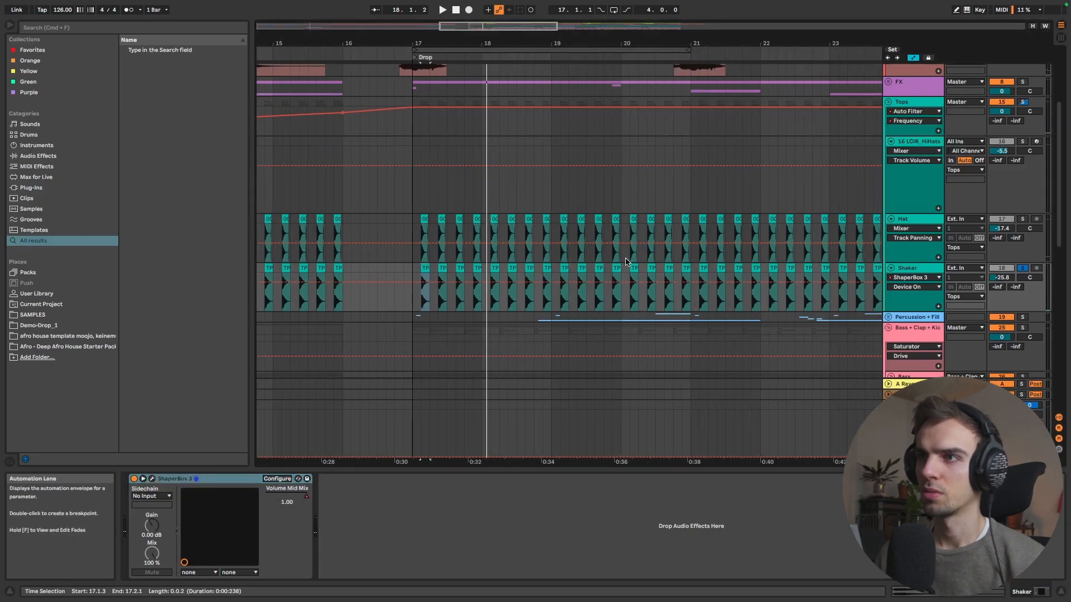
pyautogui.click(307, 502)
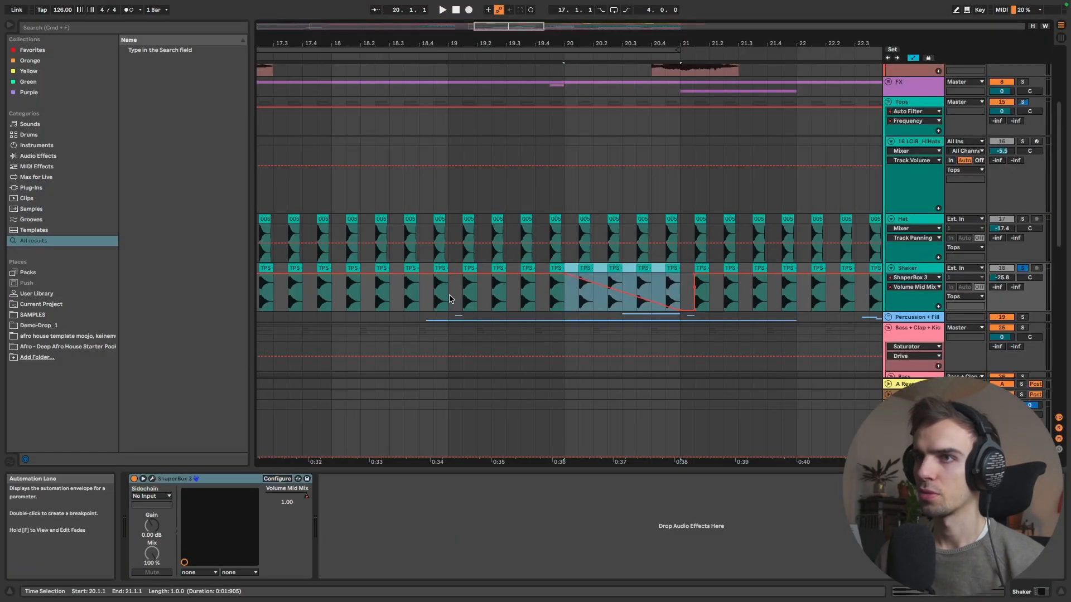
pyautogui.moveTo(448, 297); pyautogui.dragTo(567, 270)
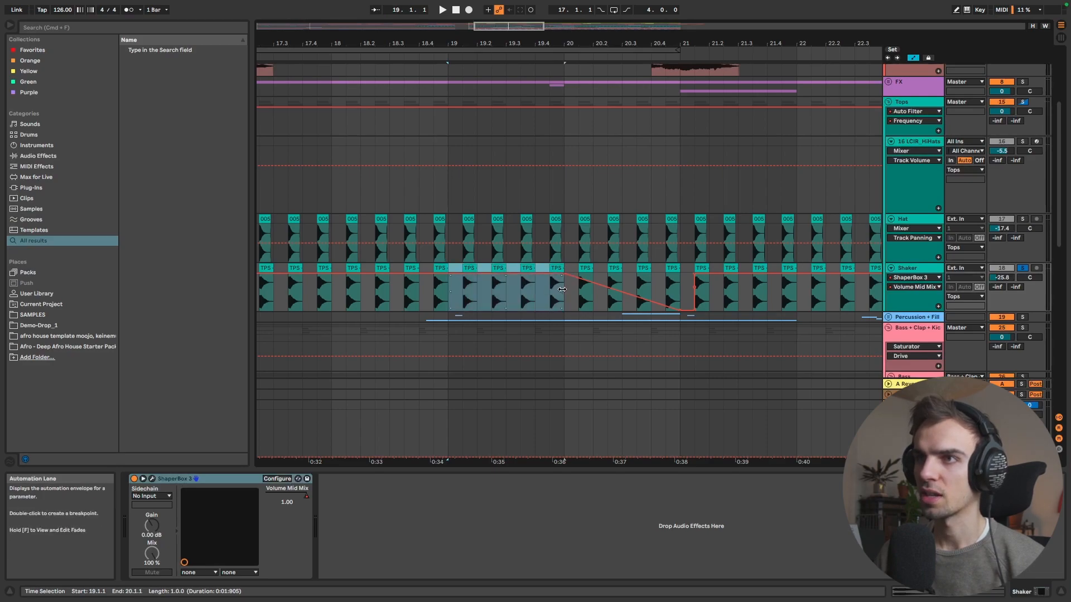
pyautogui.moveTo(564, 298); pyautogui.dragTo(685, 274)
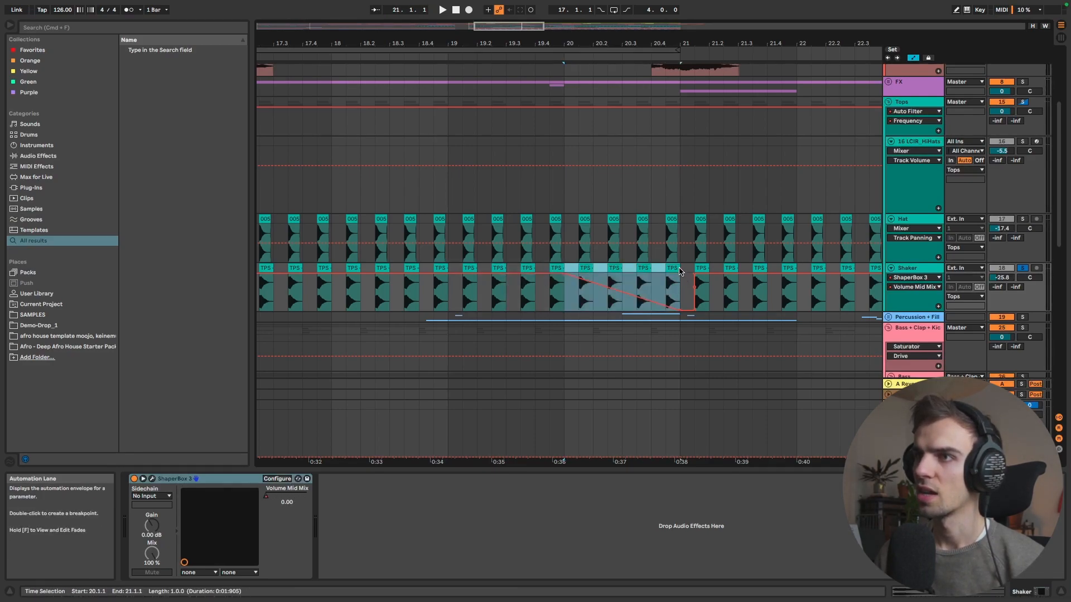
# Play the soloed Shaker from 19.4.3 to audition the Volume Mid Mix automation
pyautogui.click(549, 294)
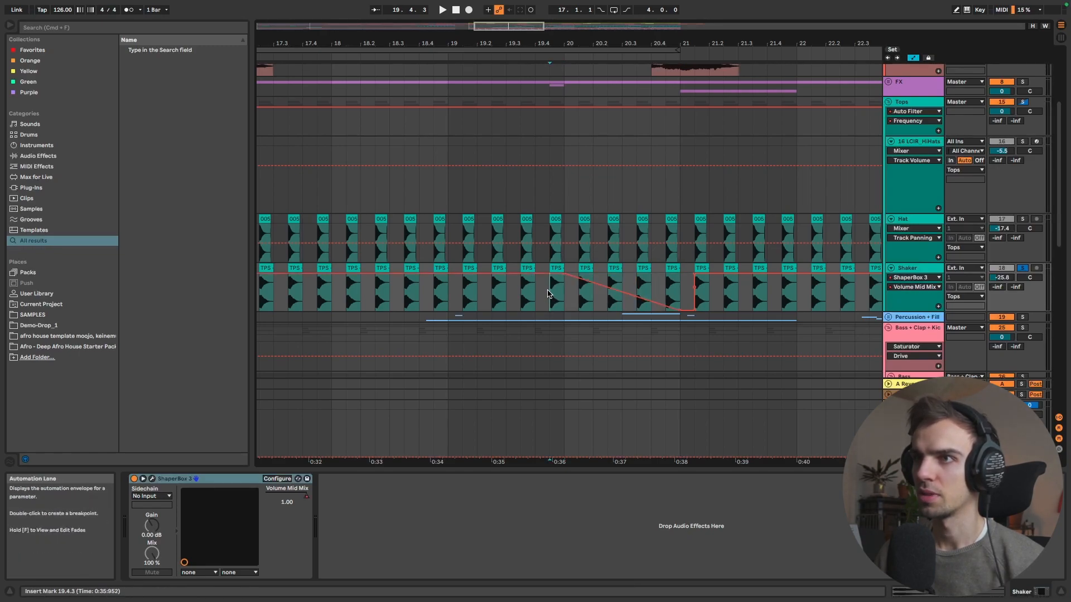
pyautogui.press('space')
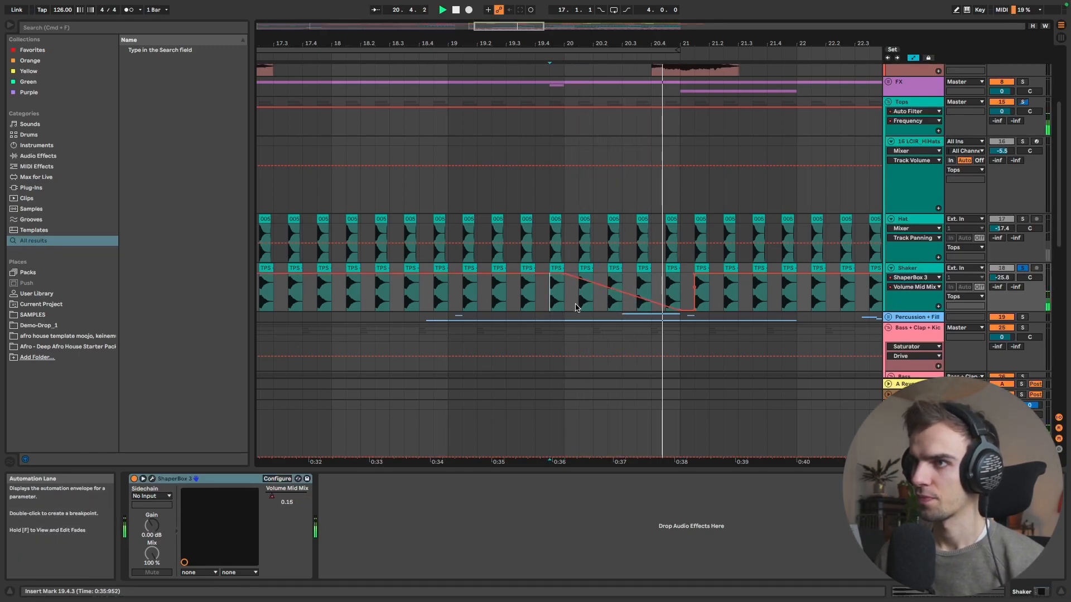
pyautogui.press('space')
# Unfold and solo the Percussion + Fill group, and audition its snare, clap and percussion fills after the drop
pyautogui.scroll(-3, 578, 310)
pyautogui.scroll(-2, 544, 279)
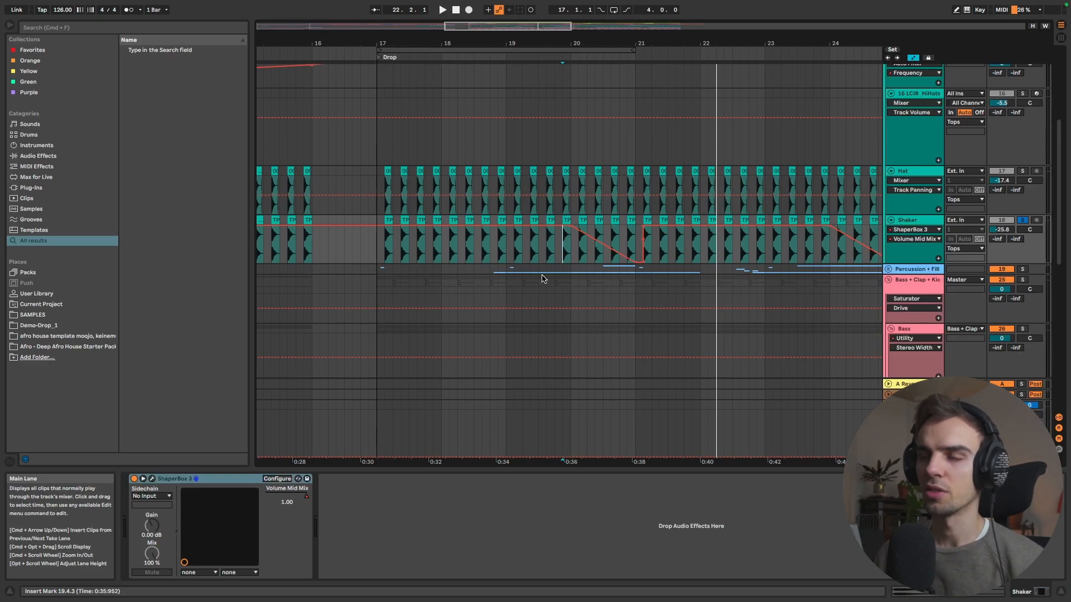
pyautogui.scroll(2, 570, 301)
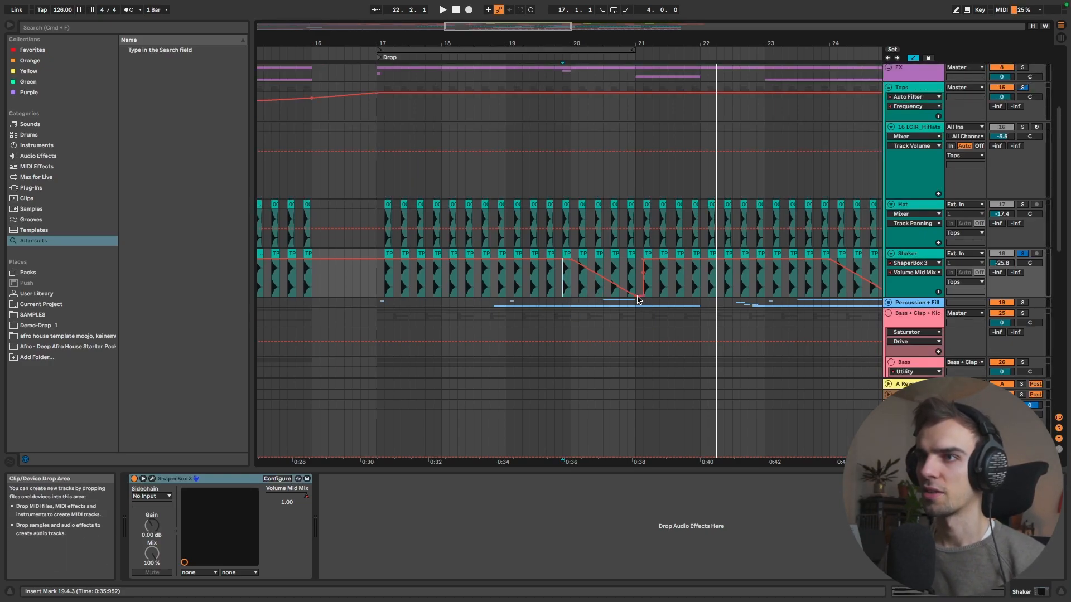
pyautogui.scroll(3, 622, 236)
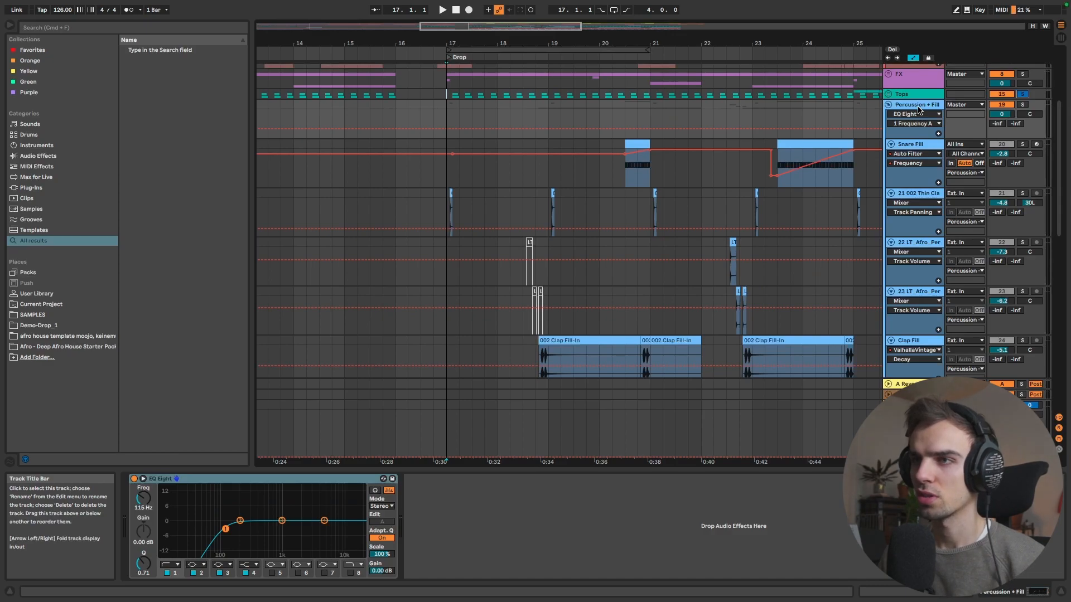
pyautogui.press('+')
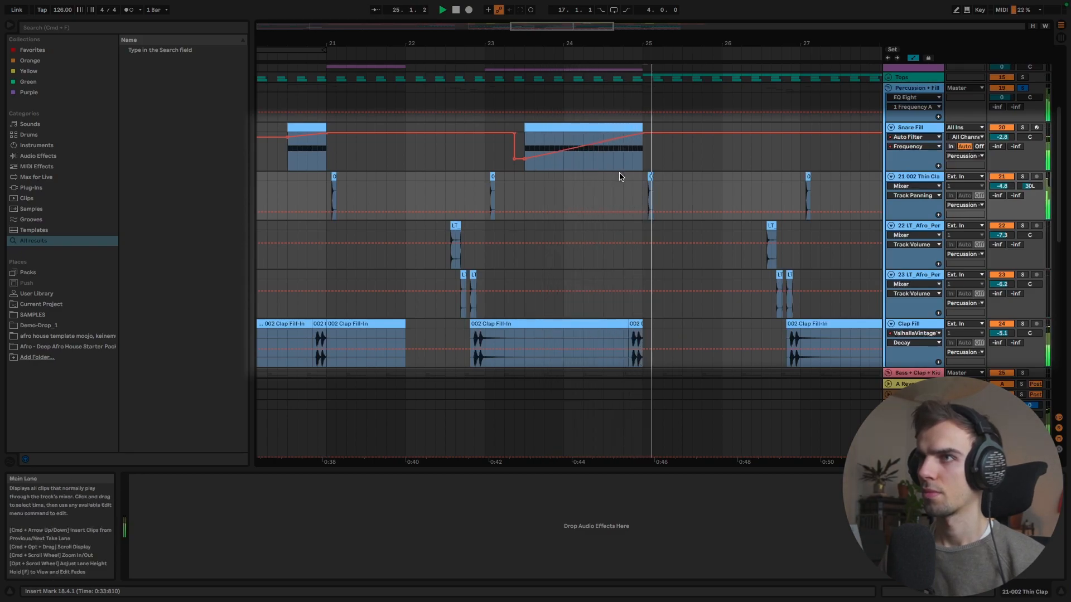
pyautogui.press('space')
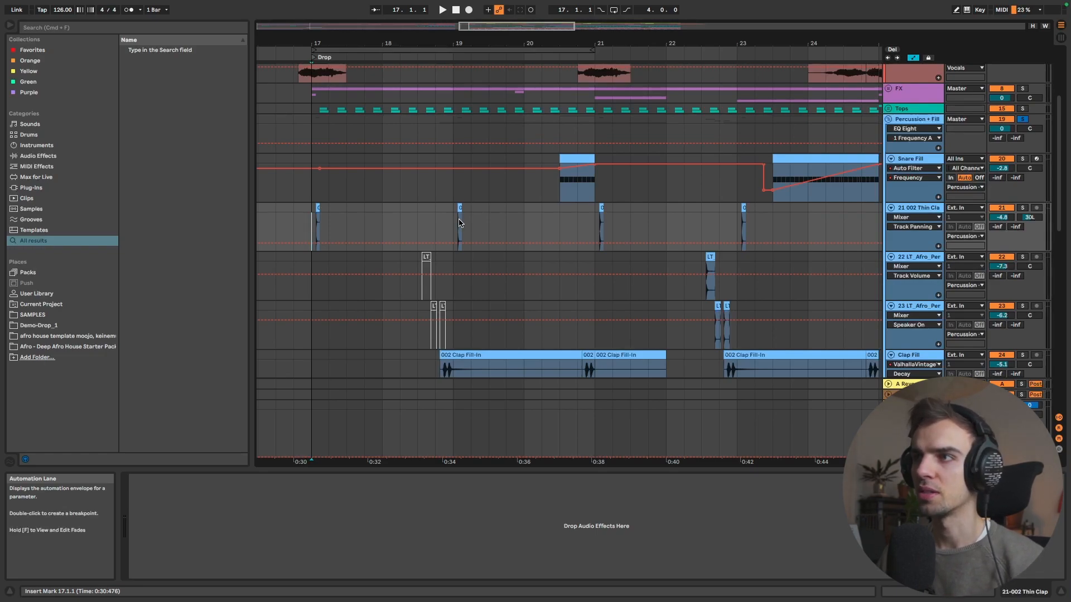
# Play the soloed Percussion + Fill group from 17.1.1 to audition its thin clap and fill tracks
pyautogui.press('space')
pyautogui.scroll(-2, 425, 237)
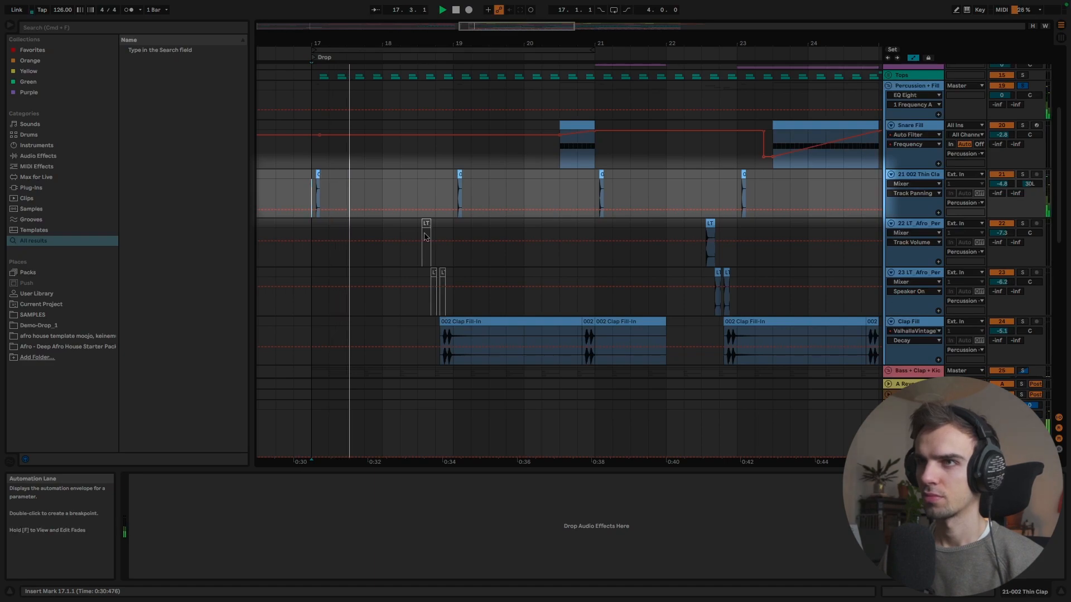
pyautogui.click(701, 199)
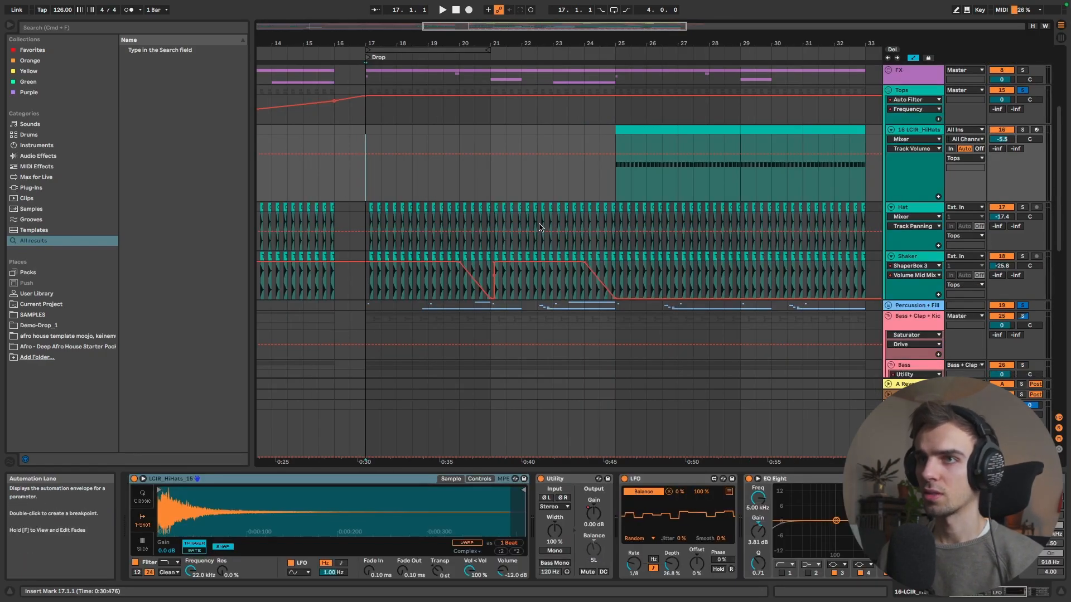
# Unfold the Percussion + Fill group and look through the percussion, clap and kick tracks while the drop plays
pyautogui.click(888, 306)
pyautogui.moveTo(1060, 163); pyautogui.dragTo(1063, 216)
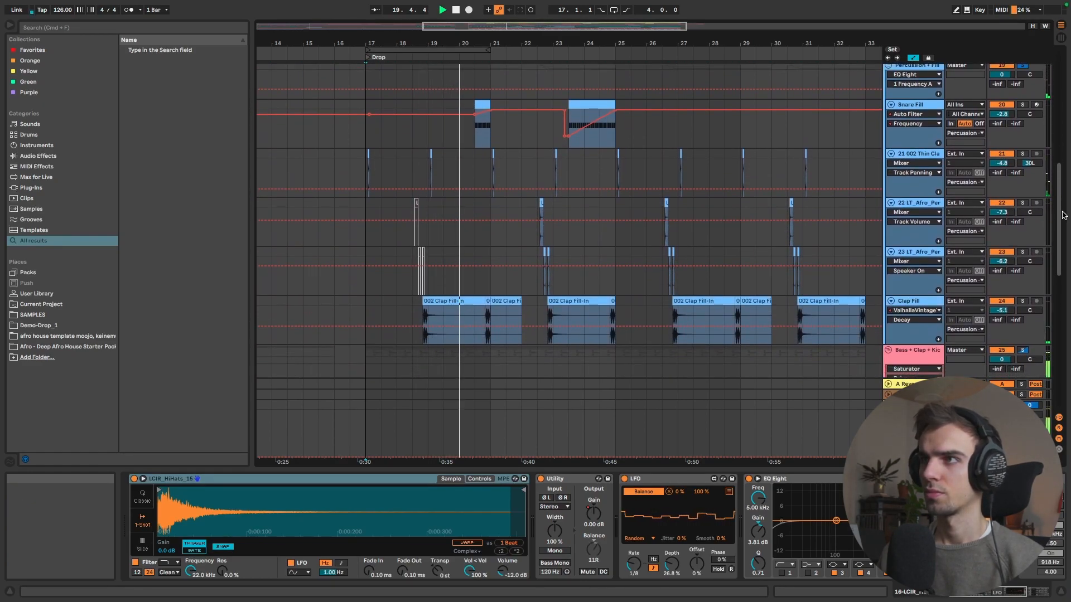
pyautogui.moveTo(1064, 216); pyautogui.dragTo(1068, 353)
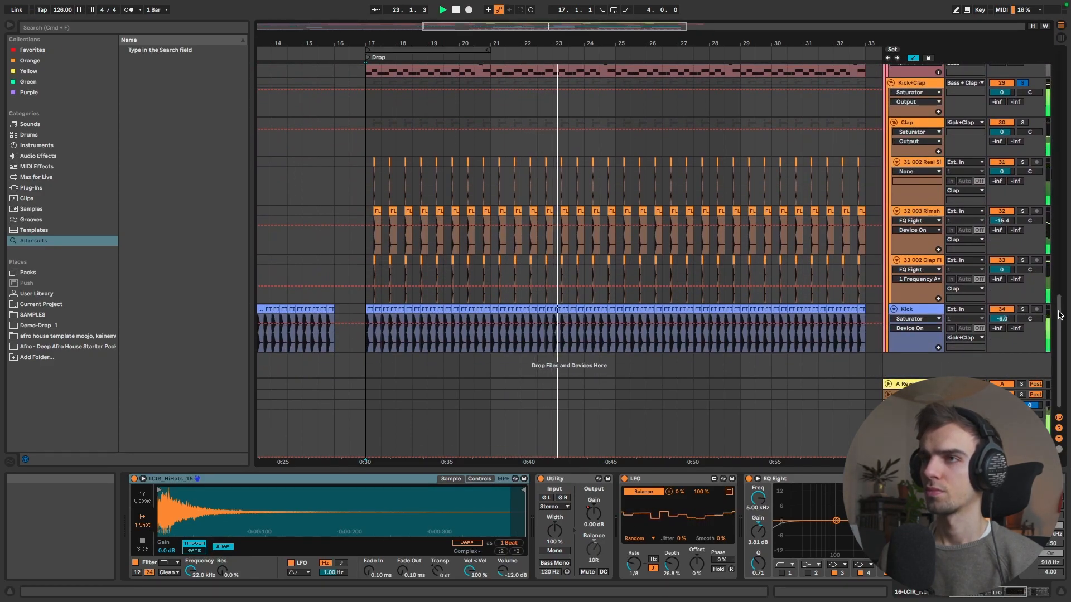
# Audition the drop's bass layers, soloing the Sub track after the Main bass
pyautogui.moveTo(1061, 332); pyautogui.dragTo(1070, 195)
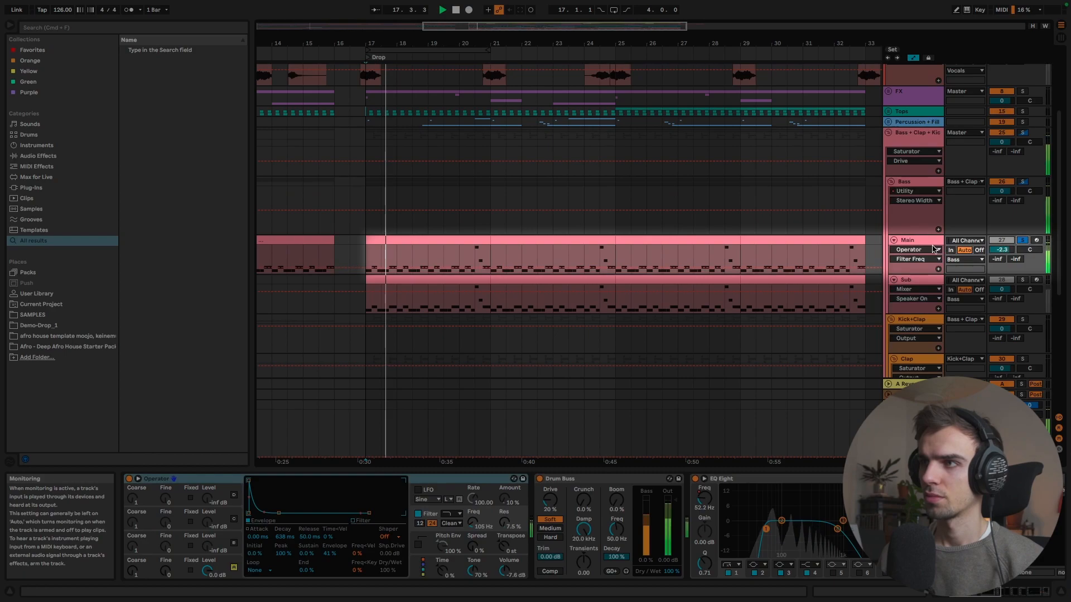
pyautogui.click(1023, 280)
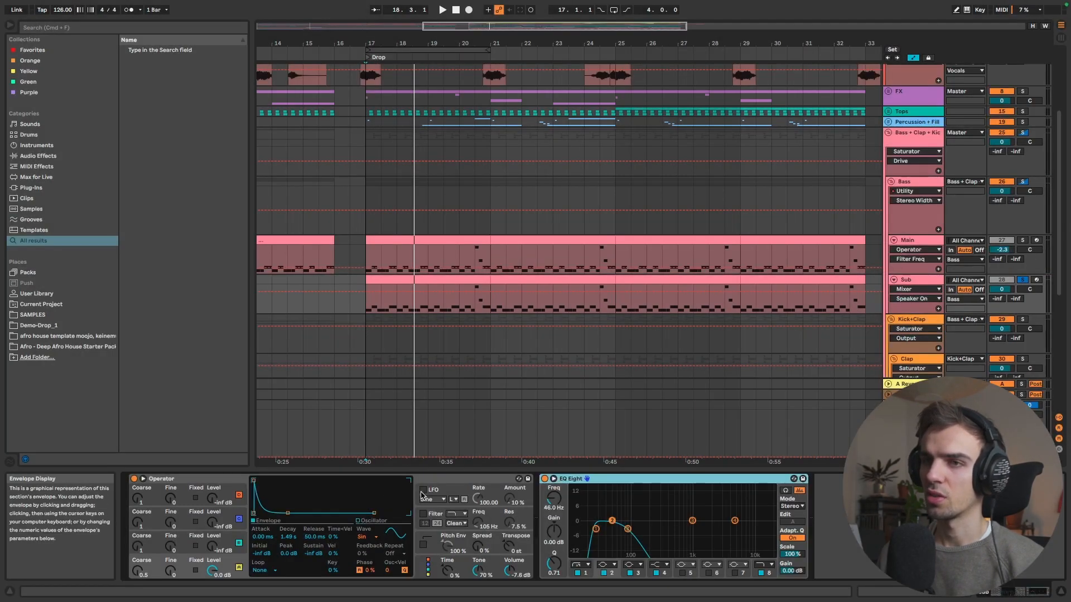
pyautogui.press('space')
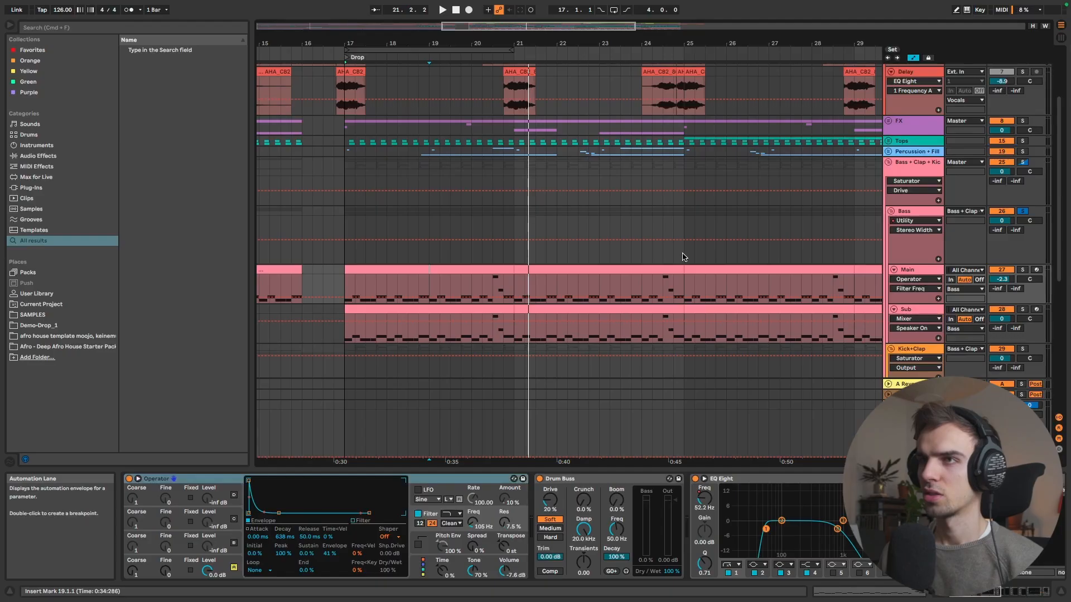
# Go to the vocal clips before the drop and play the Main vocals from bar 16 with the soloed drums and bass
pyautogui.scroll(5, 684, 257)
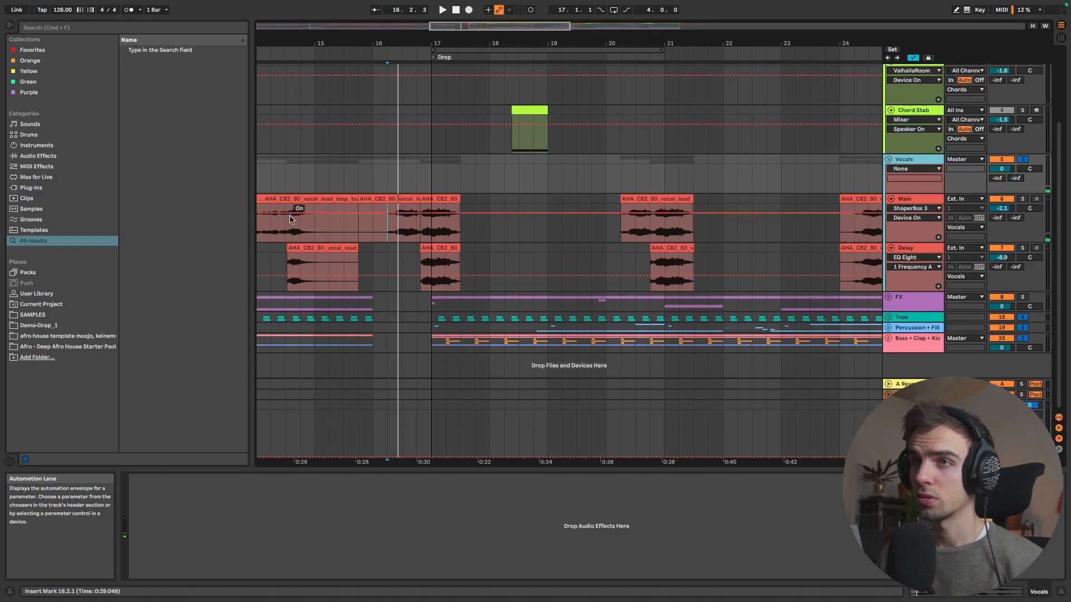
pyautogui.click(368, 223)
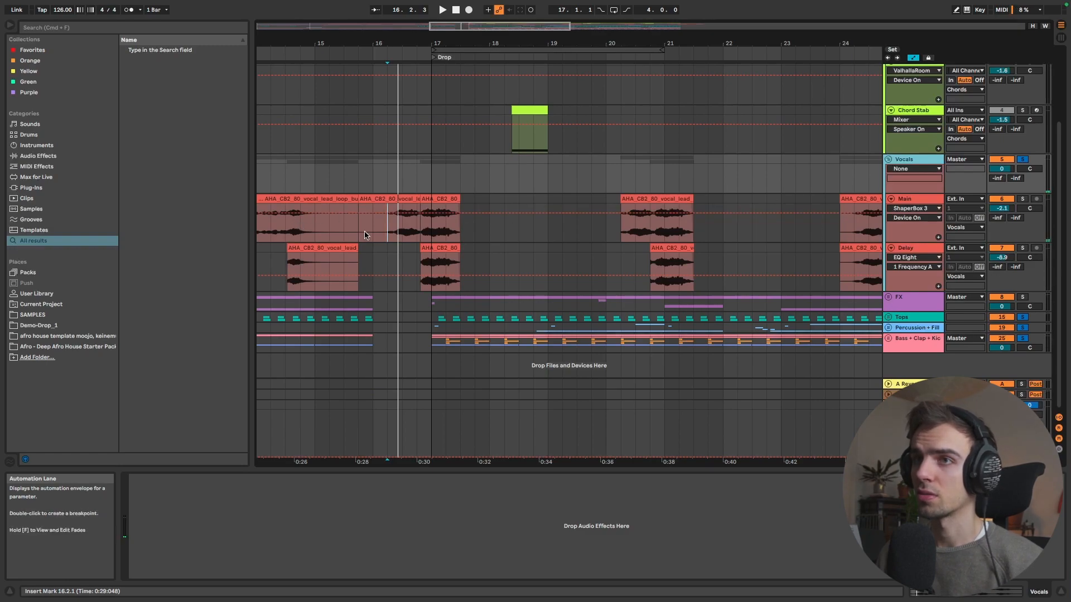
pyautogui.press('space')
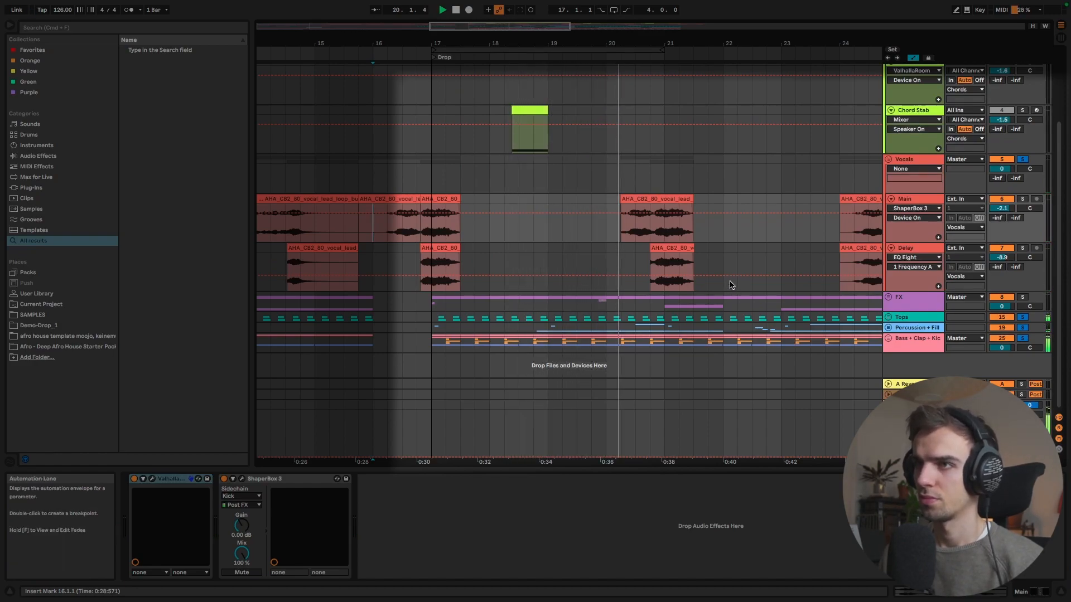
pyautogui.moveTo(731, 280)
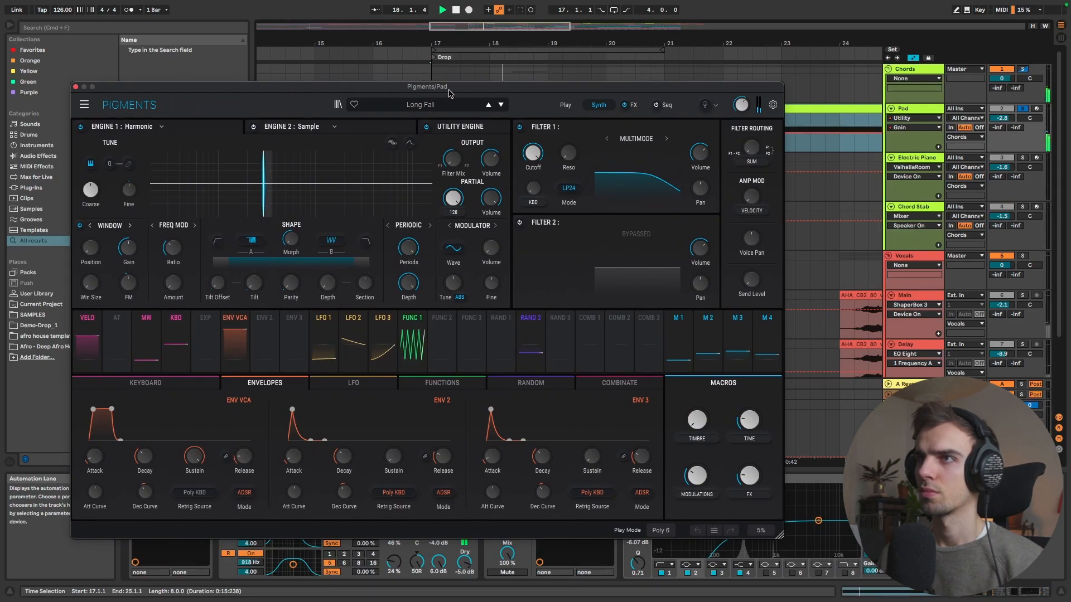
# Examine the effects and synth pages of the Pad's Pigments preset Long Fall, then close its window
pyautogui.click(633, 106)
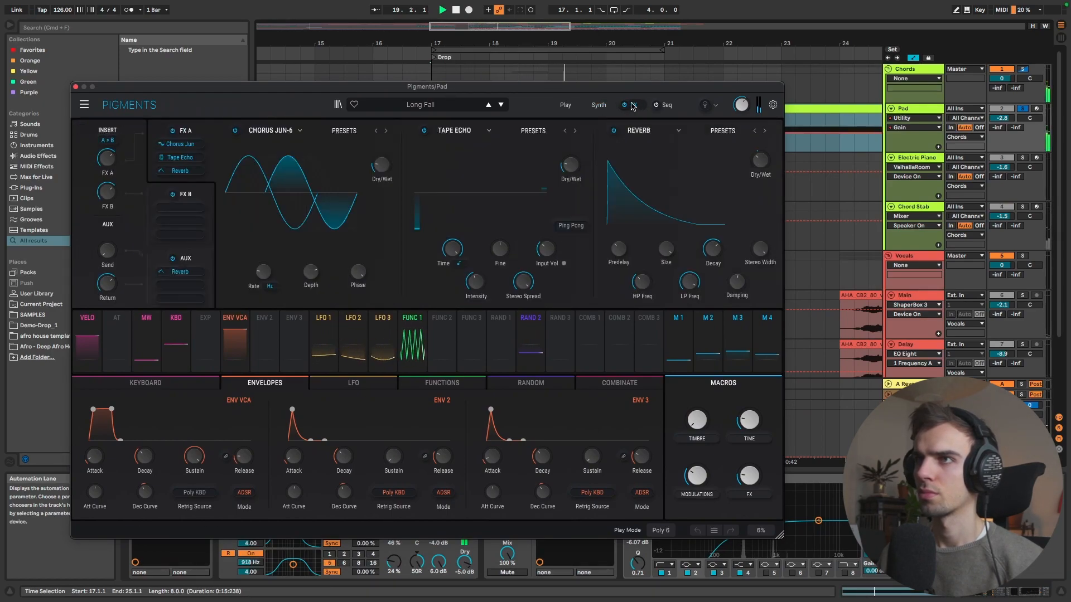
pyautogui.click(598, 105)
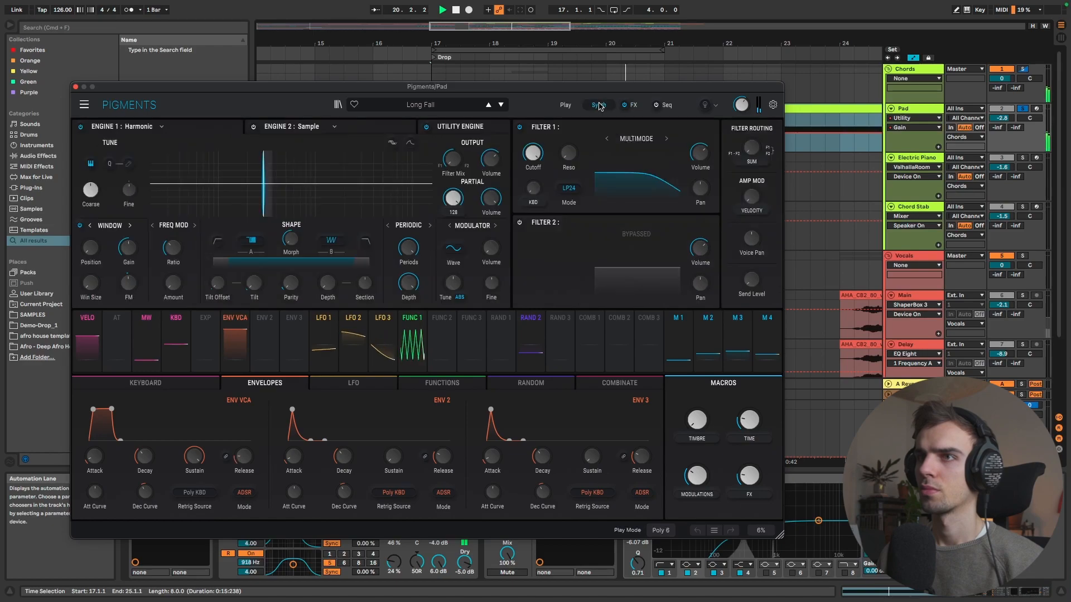
pyautogui.click(76, 87)
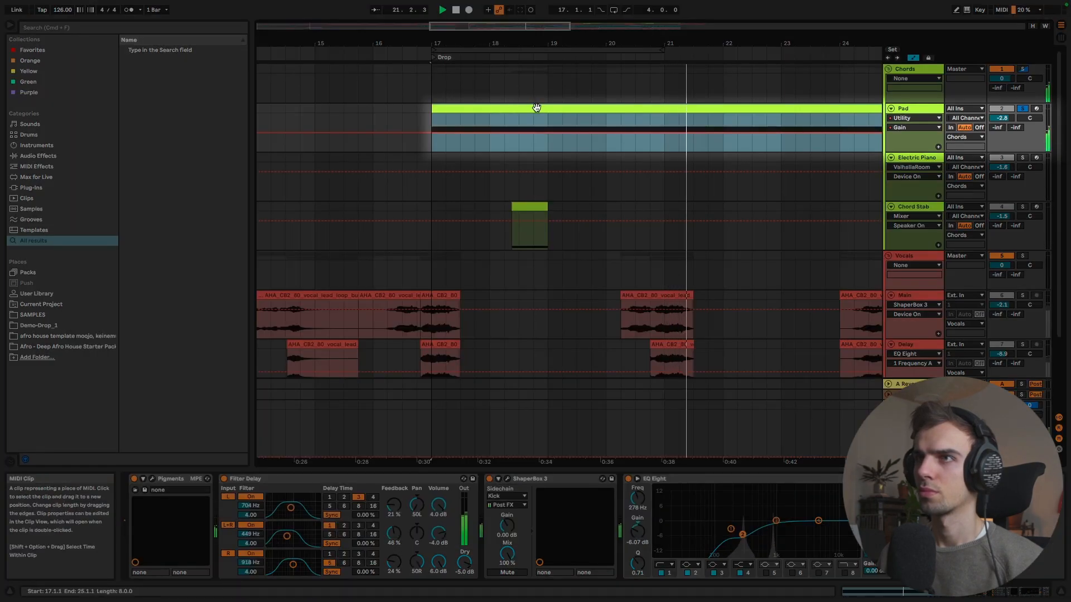
# Stop playback and examine the Pad clip's D3 note, then return to the track's devices and select the Filter Delay
pyautogui.doubleClick(535, 108)
pyautogui.press('space')
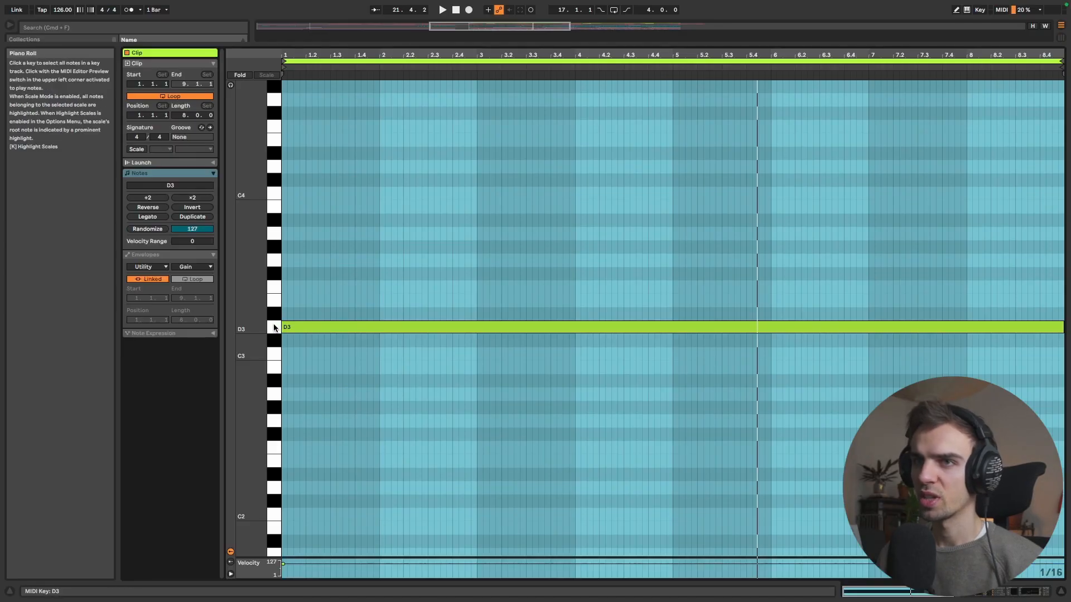
pyautogui.hotkey('shift', 'Tab')
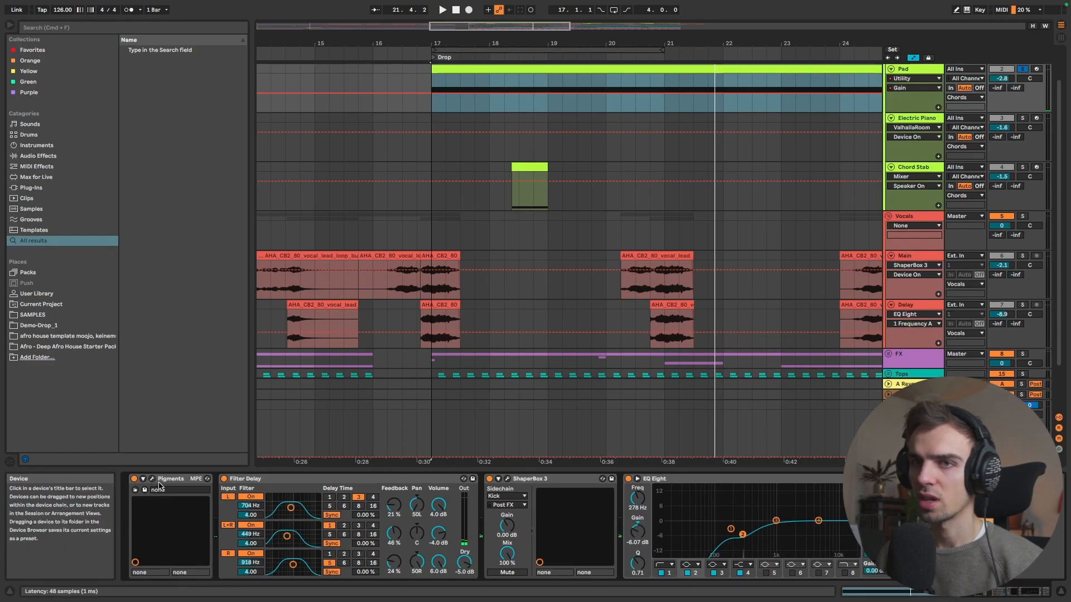
pyautogui.click(293, 483)
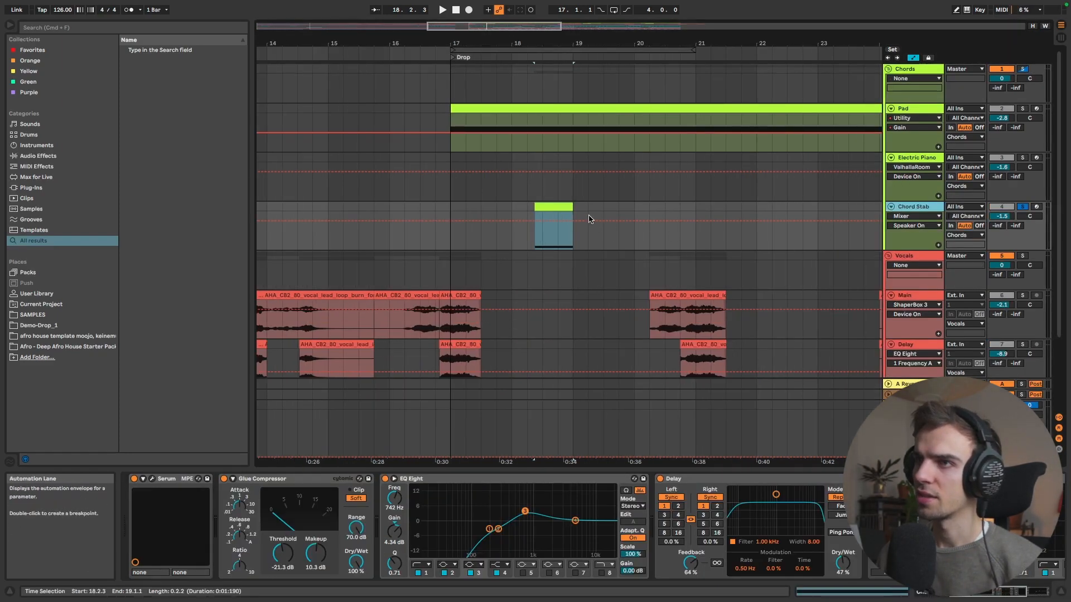
# Audition the soloed Chord Stab clip, inspect its EQ Eight and Delay, and replay it with the Delay switched off
pyautogui.click(566, 206)
pyautogui.press('space')
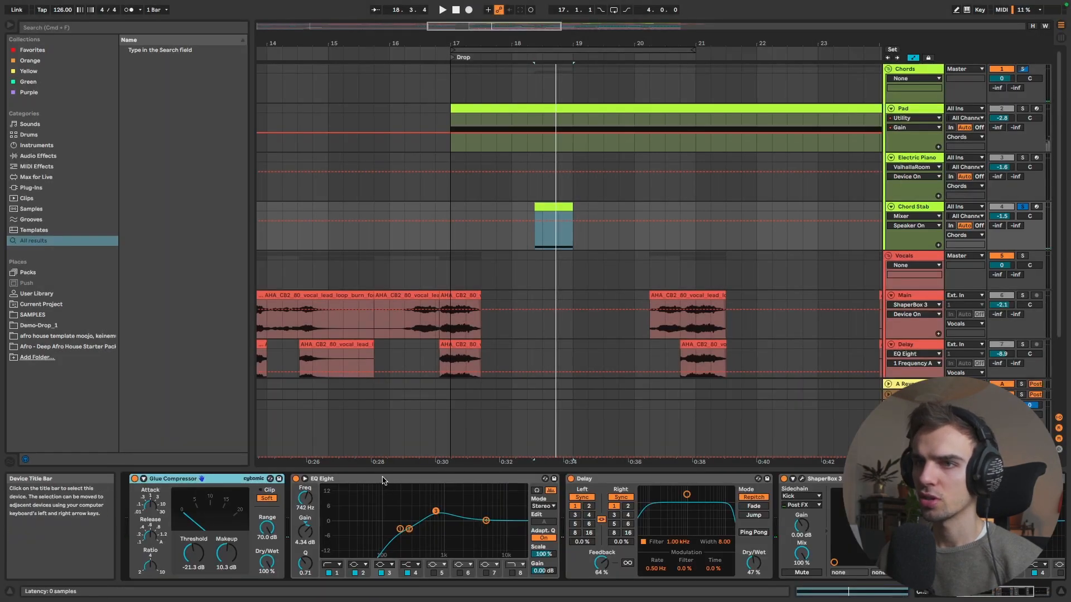
pyautogui.click(382, 480)
pyautogui.click(586, 480)
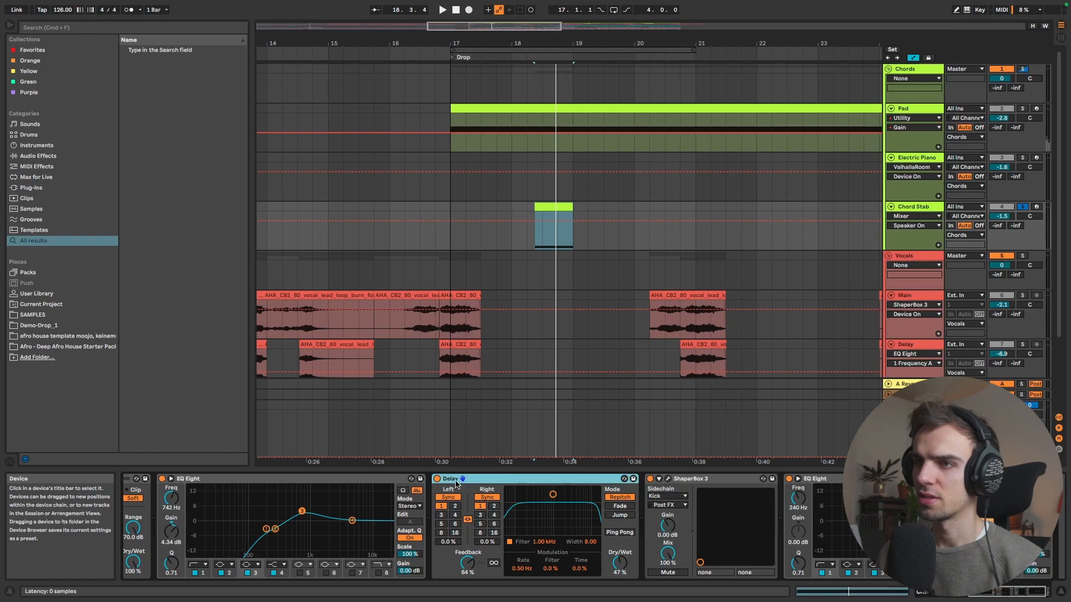
pyautogui.click(437, 479)
pyautogui.press('space')
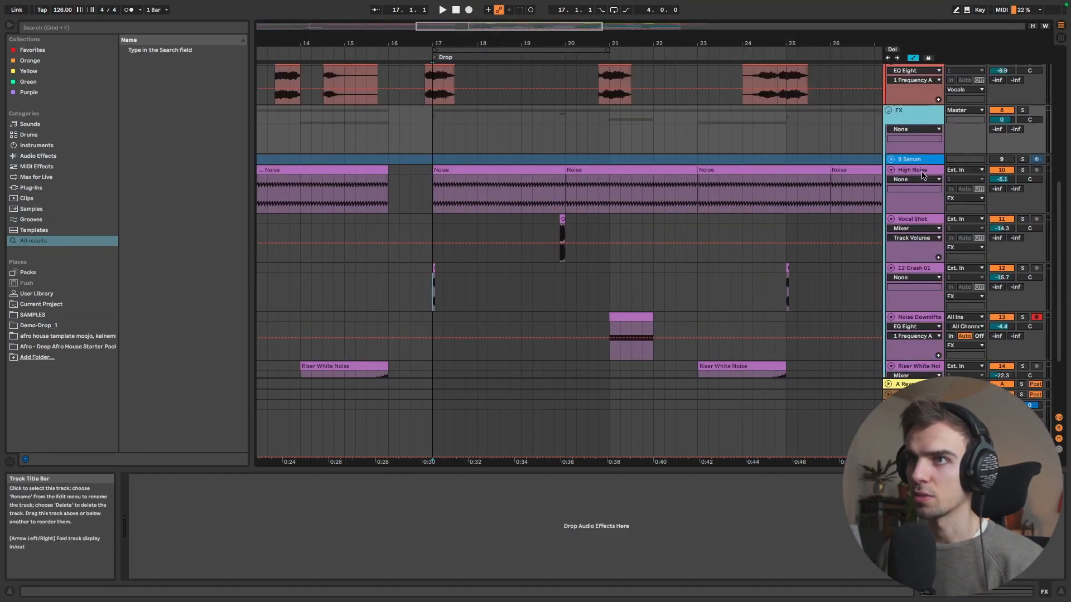
# Audition the soloed High Noise track from 17.1.1, then select the Vocal Shot track
pyautogui.click(922, 175)
pyautogui.press('space')
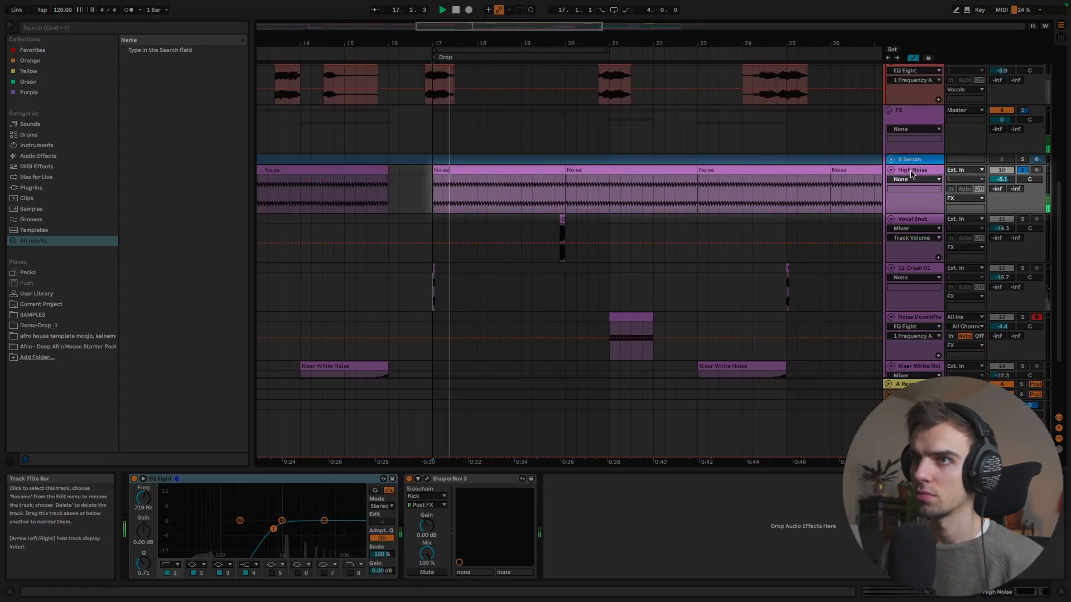
pyautogui.click(917, 221)
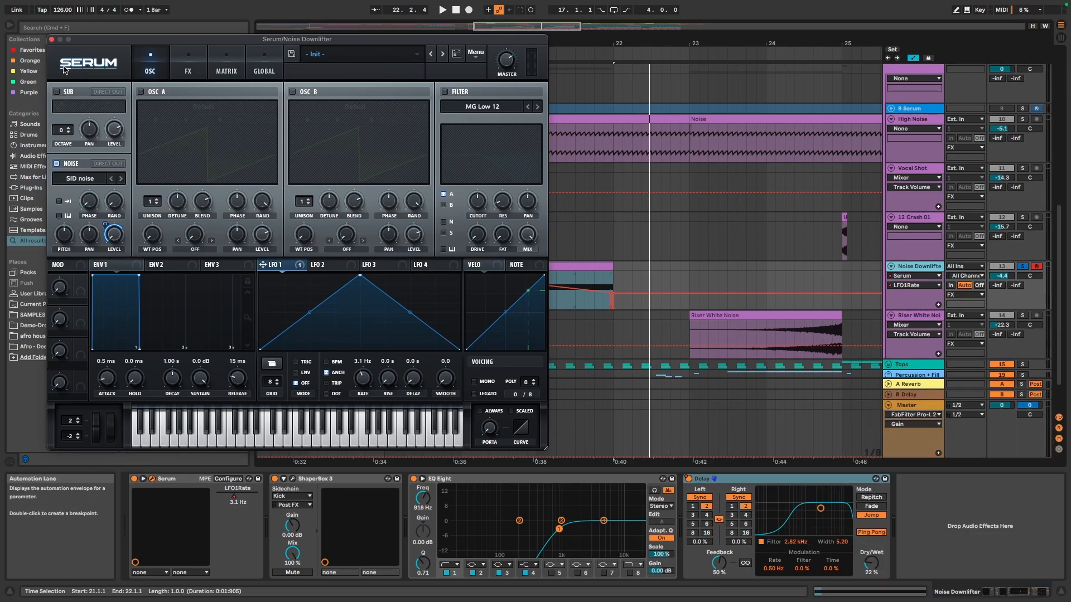
# Close the Noise Downlifter's Serum window and audition the Riser White Noise clip leading up to bar 25
pyautogui.click(52, 43)
pyautogui.press('space')
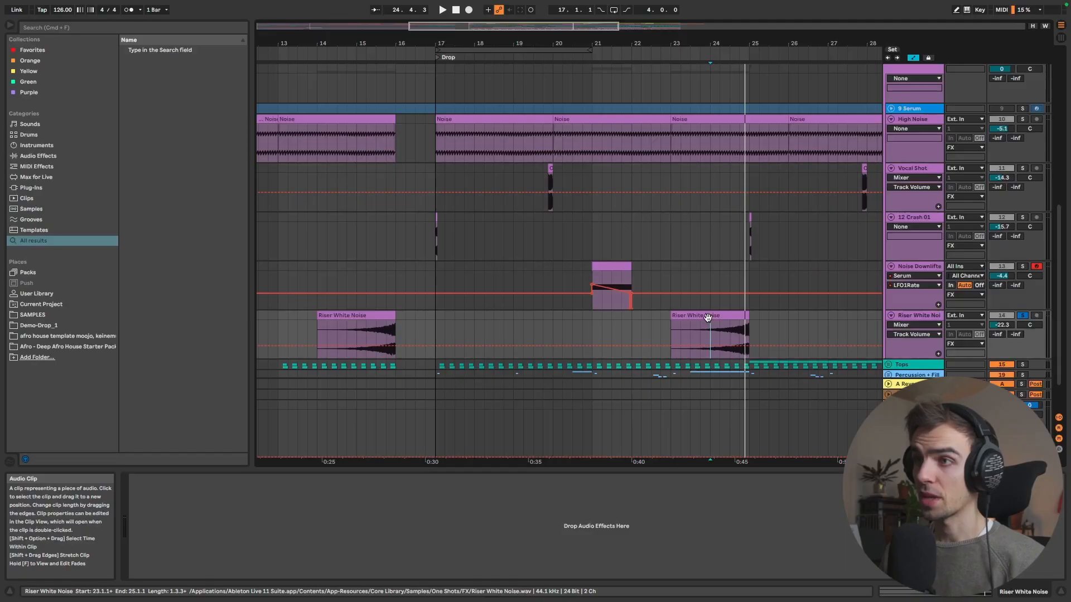
pyautogui.click(716, 318)
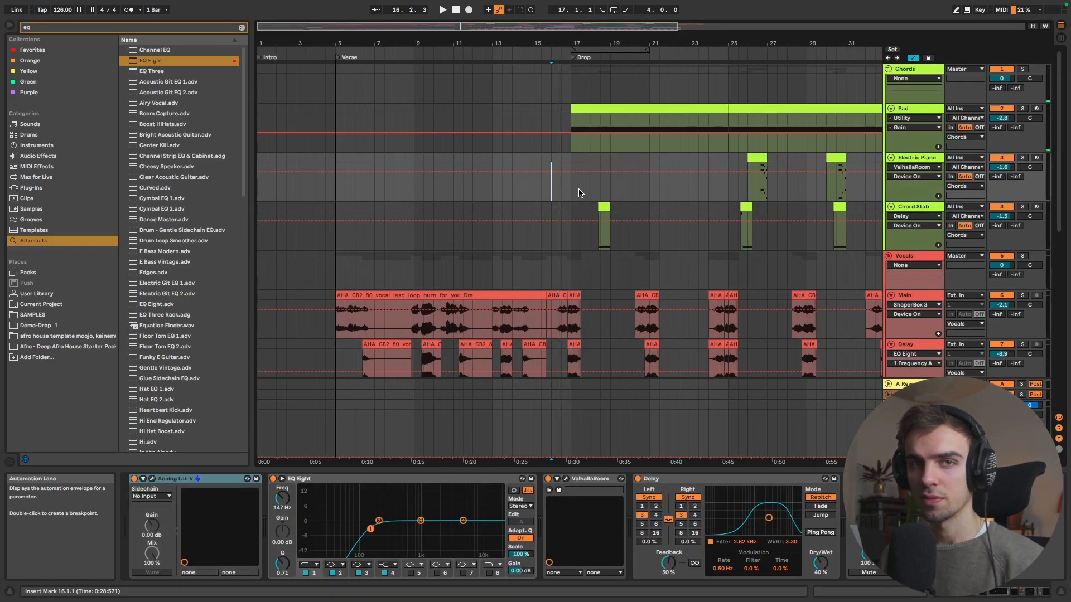
# Play the full mix from 16.1.1 and look through the drop's first part, unfolding the Percussion + Fill group
pyautogui.press('space')
pyautogui.scroll(2, 637, 213)
pyautogui.scroll(2, 637, 212)
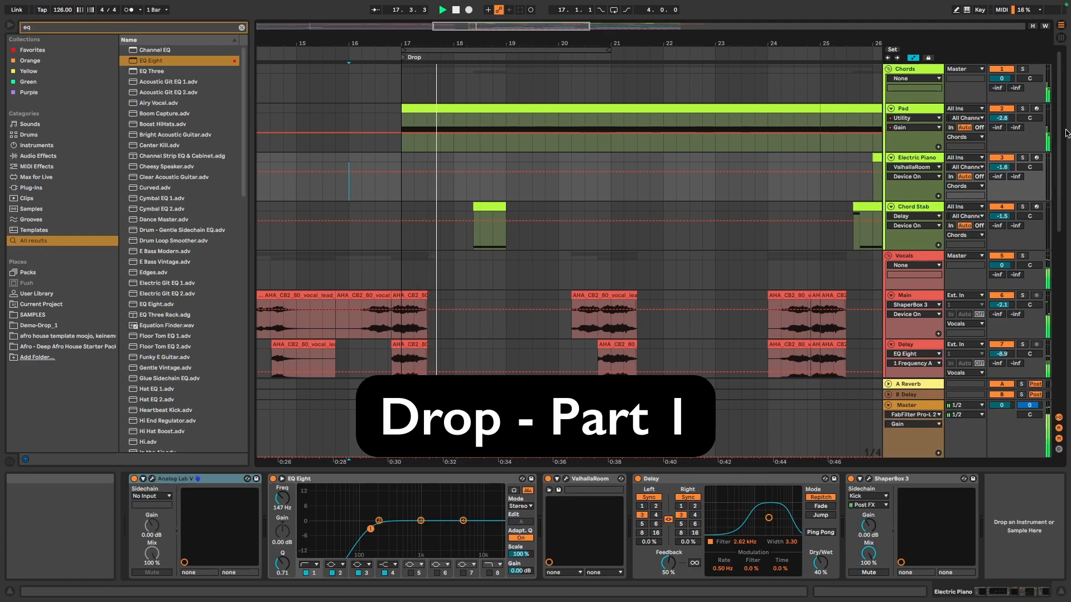
pyautogui.moveTo(1060, 134); pyautogui.dragTo(1070, 310)
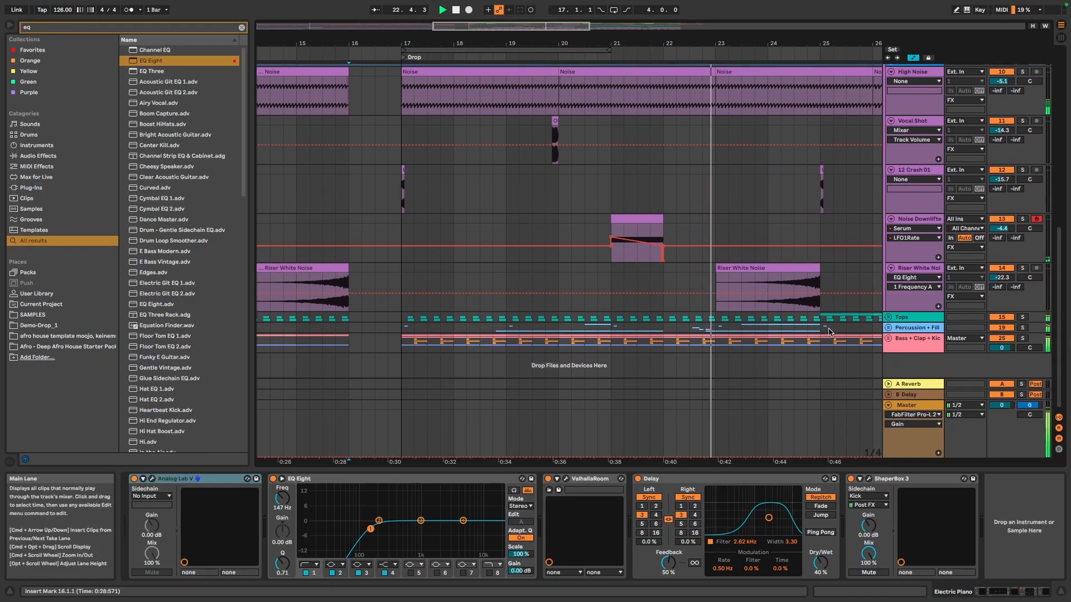
pyautogui.click(888, 328)
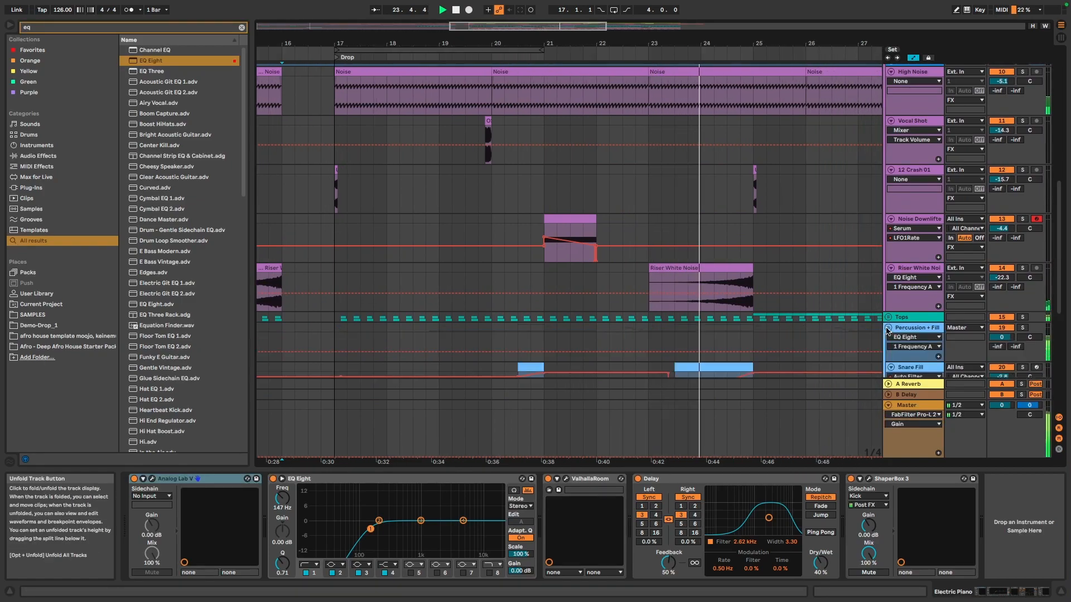
pyautogui.moveTo(1060, 232); pyautogui.dragTo(1060, 245)
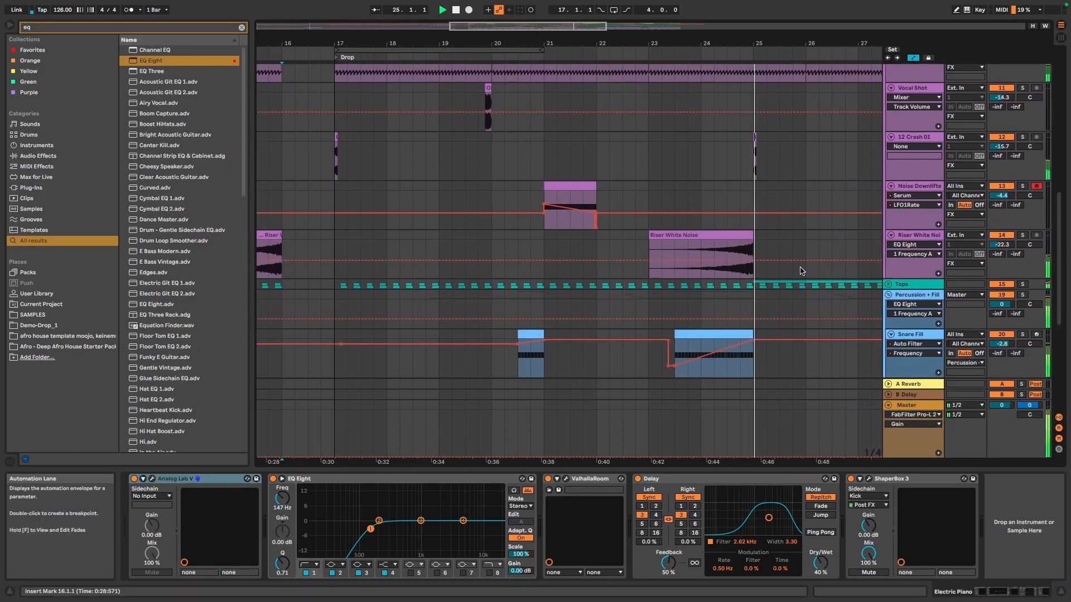
# Play the drop's second part from bar 25 through bar 32, then stop and look over its percussion and chord tracks
pyautogui.scroll(-5, 805, 267)
pyautogui.hscroll(5, 809, 268)
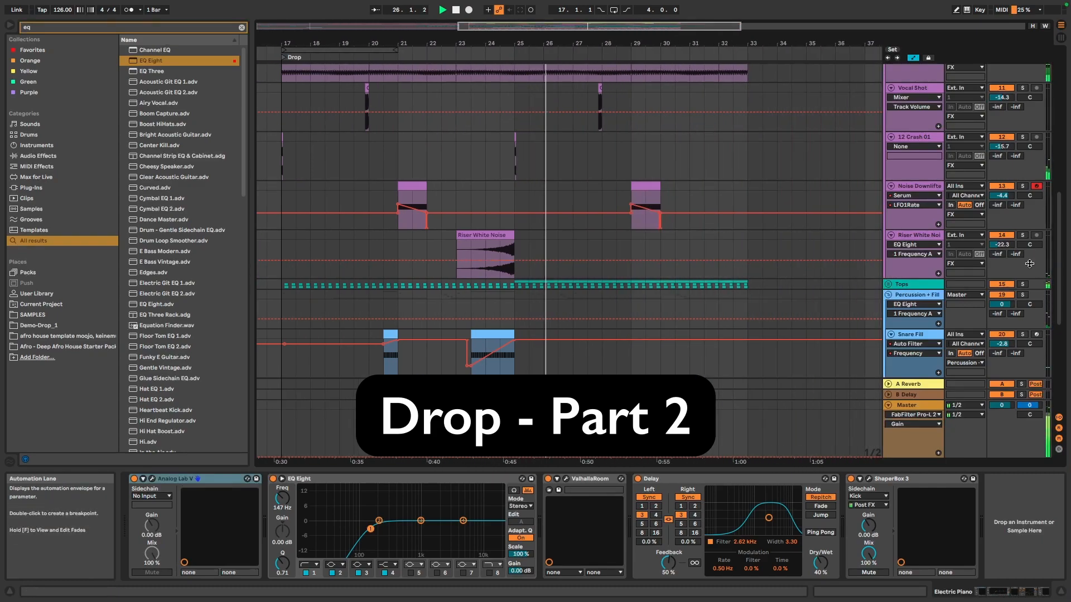
pyautogui.moveTo(1060, 271); pyautogui.dragTo(1049, 109)
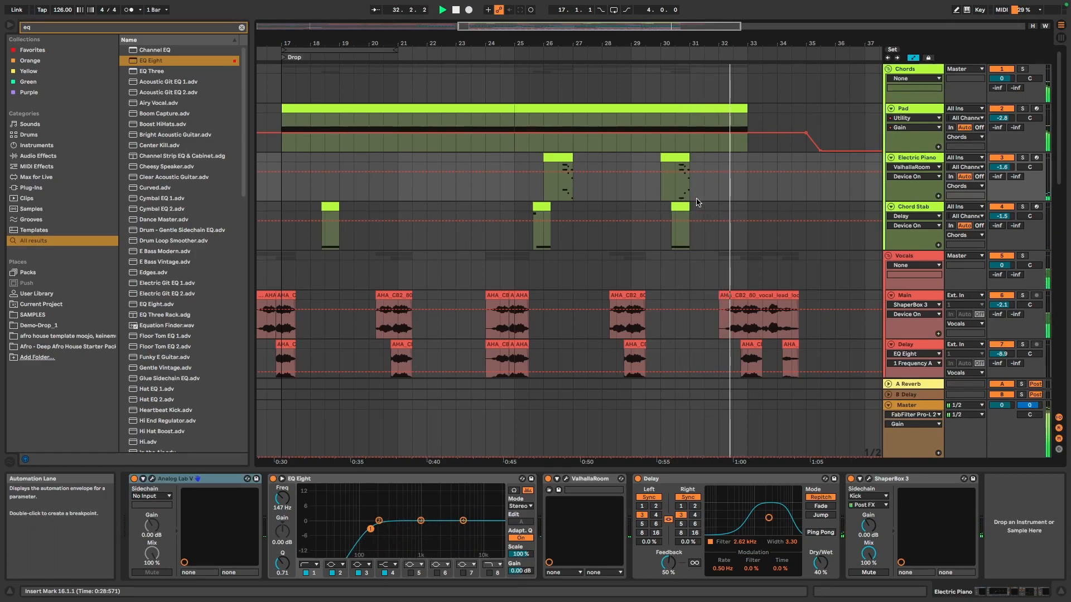
pyautogui.press('space')
pyautogui.scroll(-15, 607, 221)
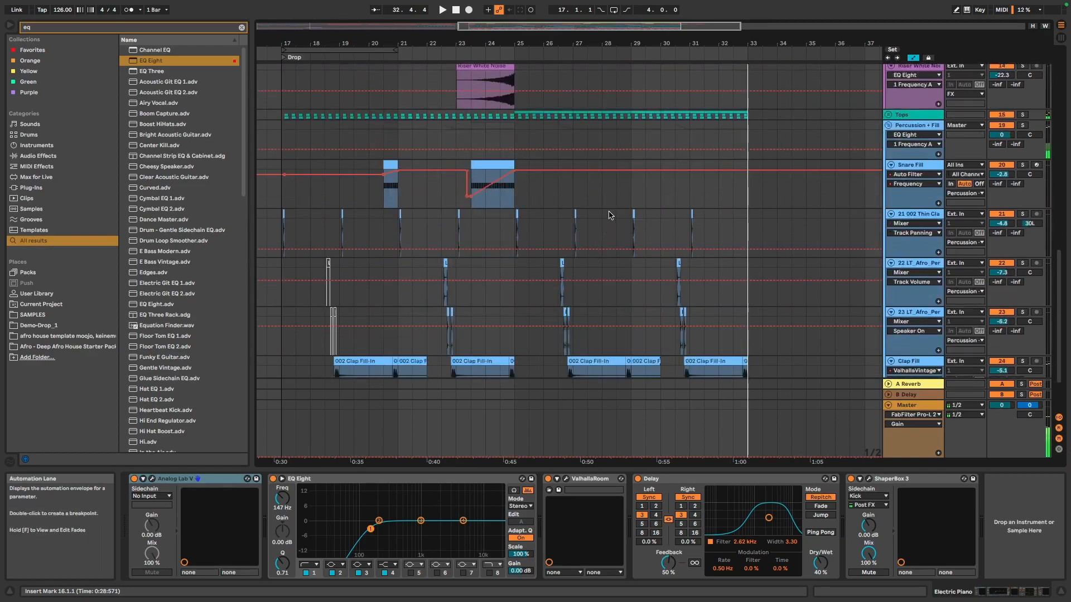
pyautogui.scroll(15, 606, 220)
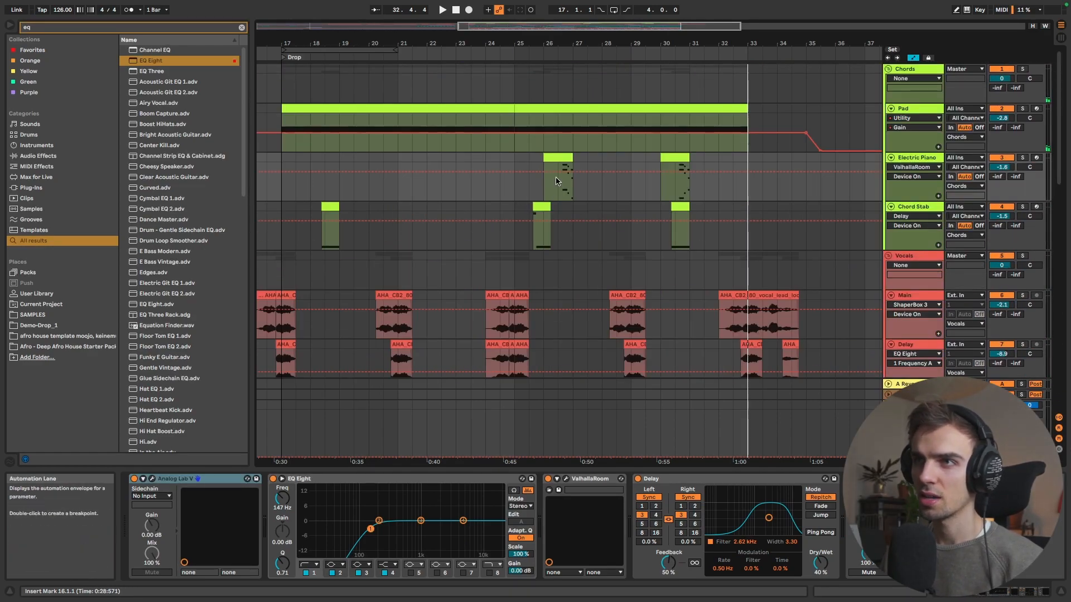
# Play the Electric Piano clip at bar 26 and solo its track
pyautogui.scroll(5, 553, 210)
pyautogui.scroll(-3, 552, 210)
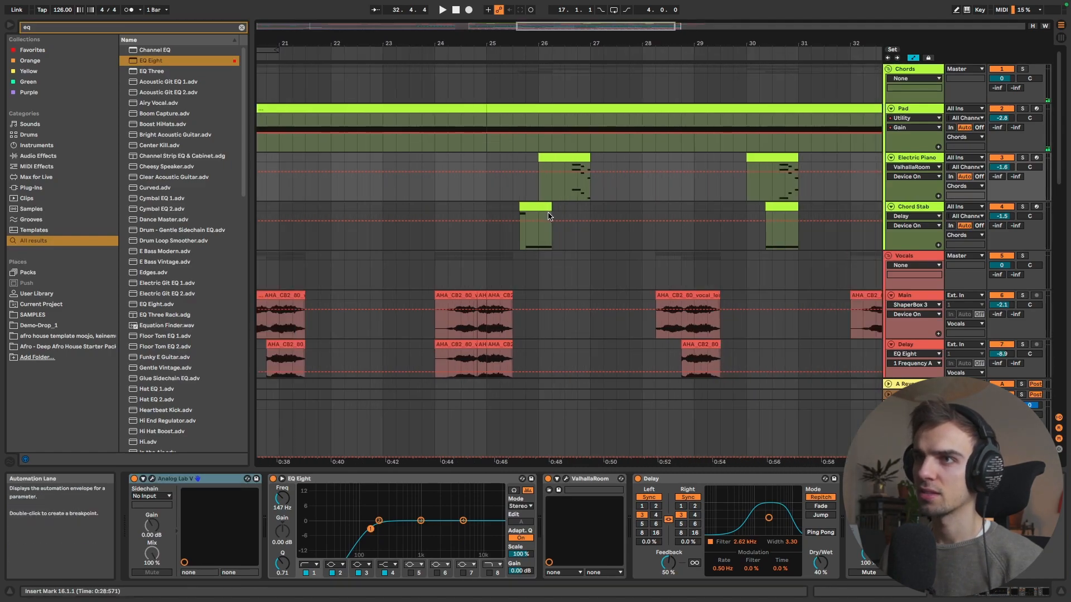
pyautogui.hscroll(-3, 552, 209)
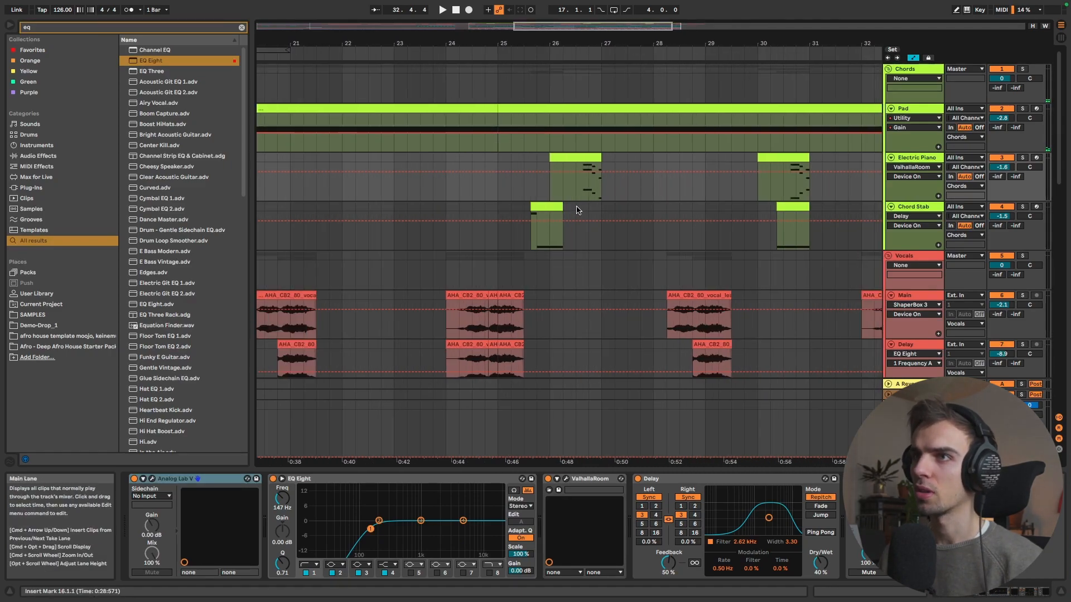
pyautogui.click(591, 179)
pyautogui.press('space')
pyautogui.click(1022, 157)
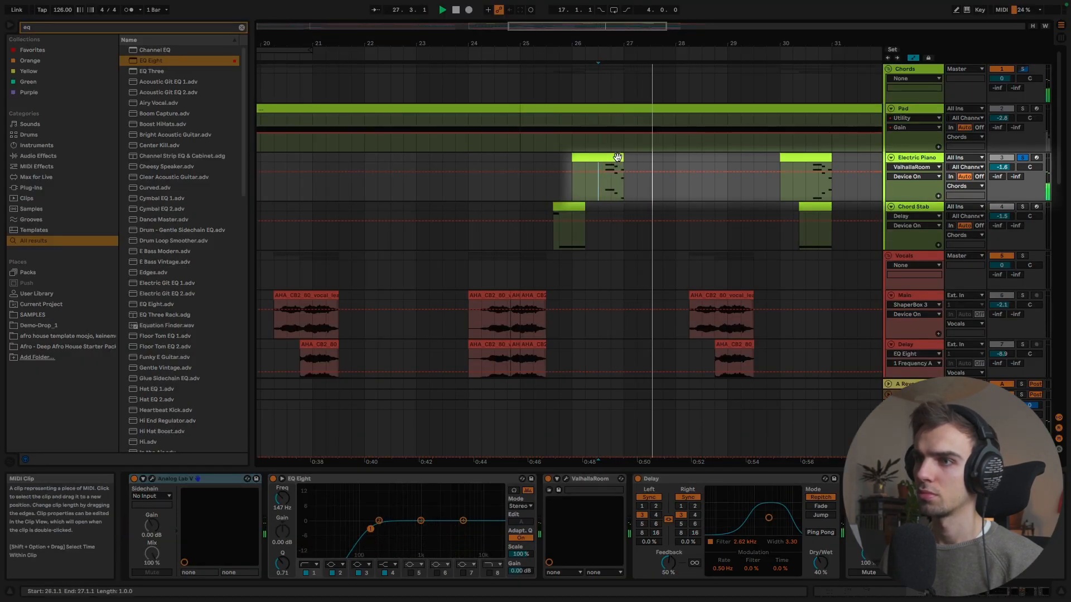
# Look over the Electric Piano's Analog Lab V and ValhallaRoom plug-in windows and close both
pyautogui.doubleClick(618, 159)
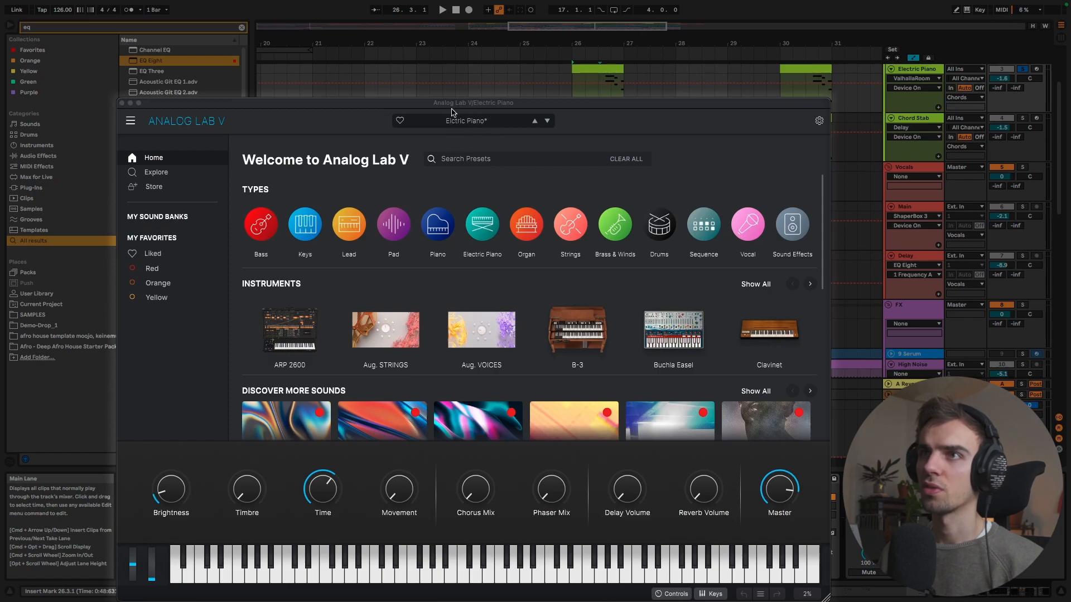
pyautogui.click(121, 103)
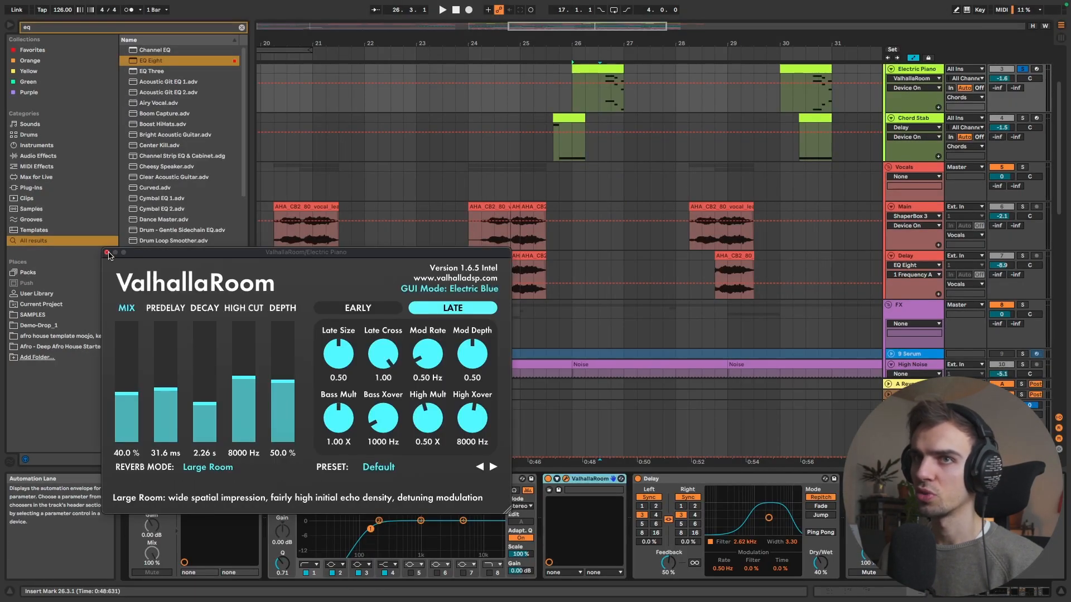
pyautogui.click(107, 253)
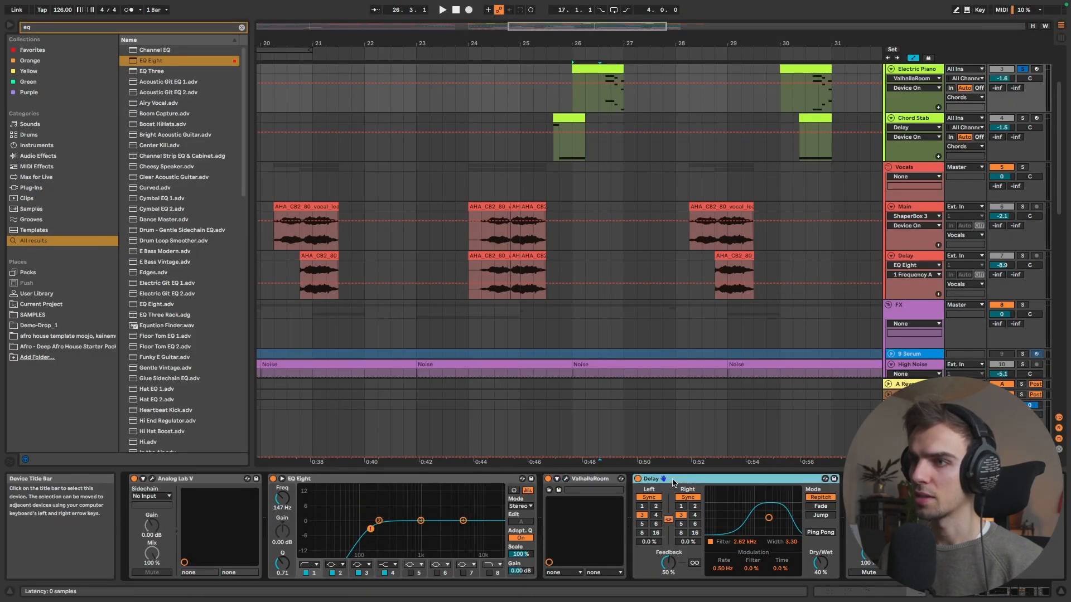
# Select the Electric Piano's Delay, play the soloed part from 26.3.1 and set the playback position within its second clip at bar 30
pyautogui.click(736, 478)
pyautogui.press('space')
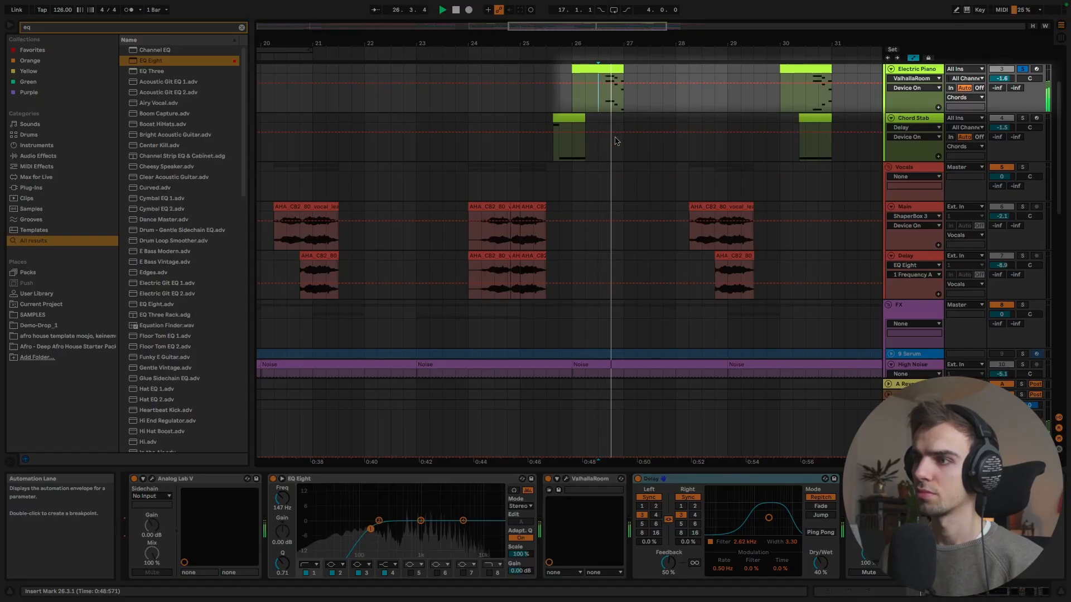
pyautogui.scroll(2, 763, 158)
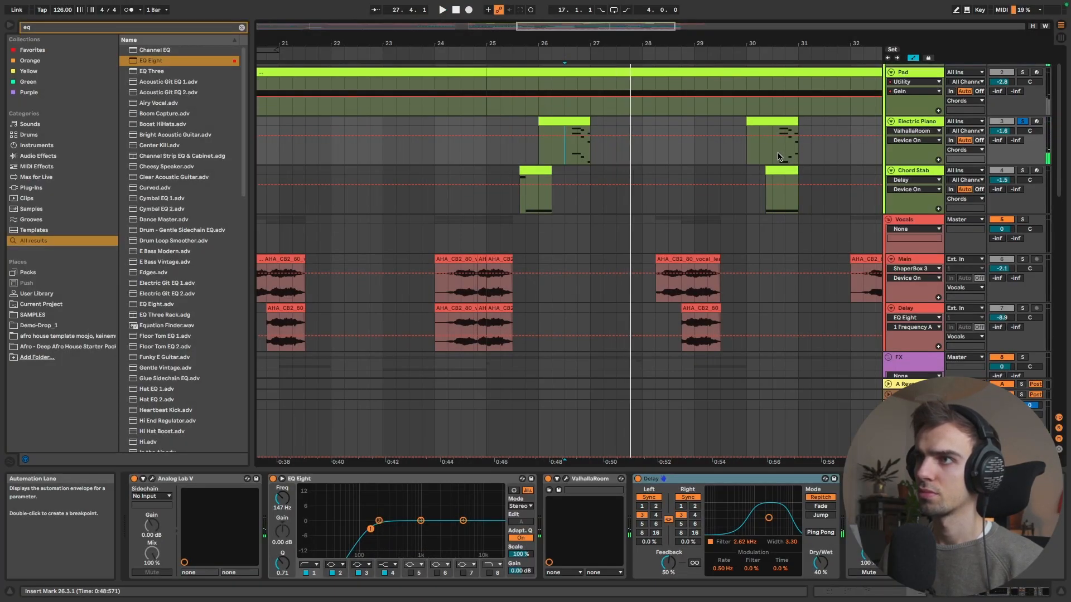
pyautogui.click(779, 157)
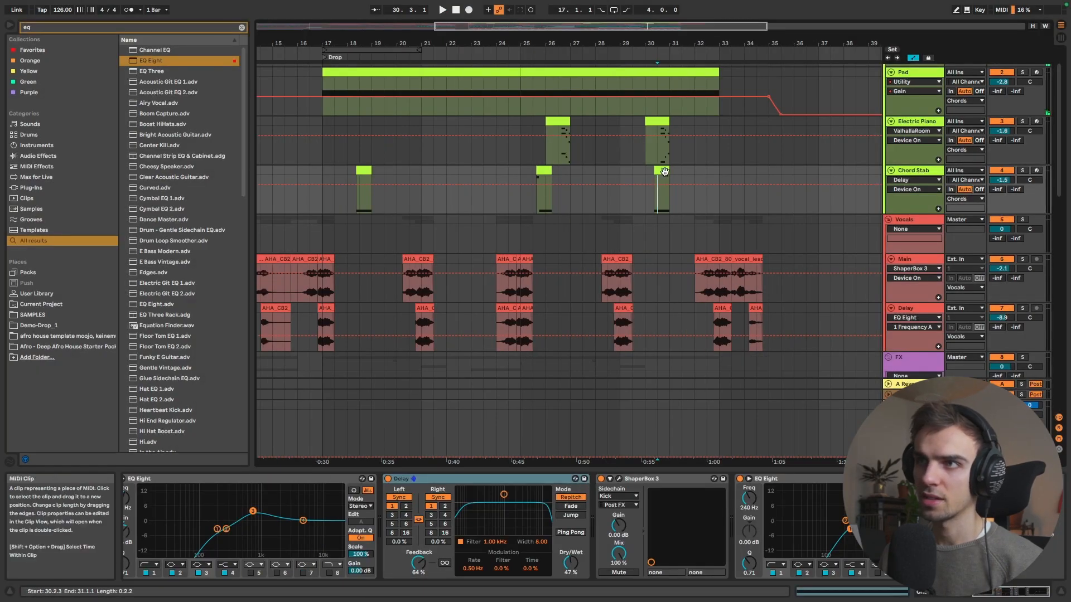
# Audition the Chord Stab clips at bars 30 and 25 and examine the D3 and D2 notes in the MIDI editor
pyautogui.click(661, 170)
pyautogui.click(645, 203)
pyautogui.press('space')
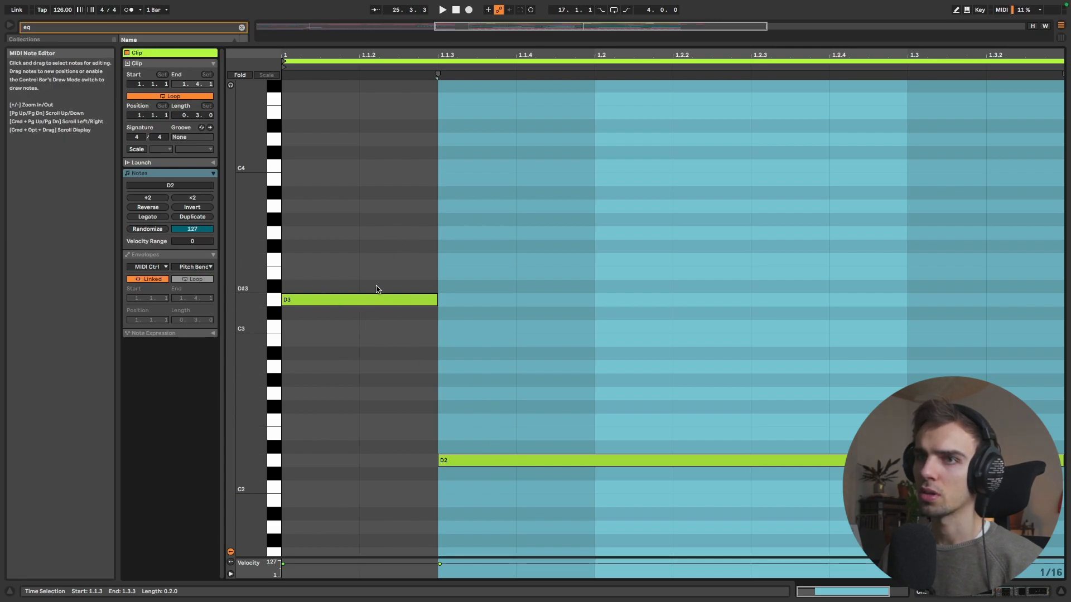
pyautogui.click(375, 327)
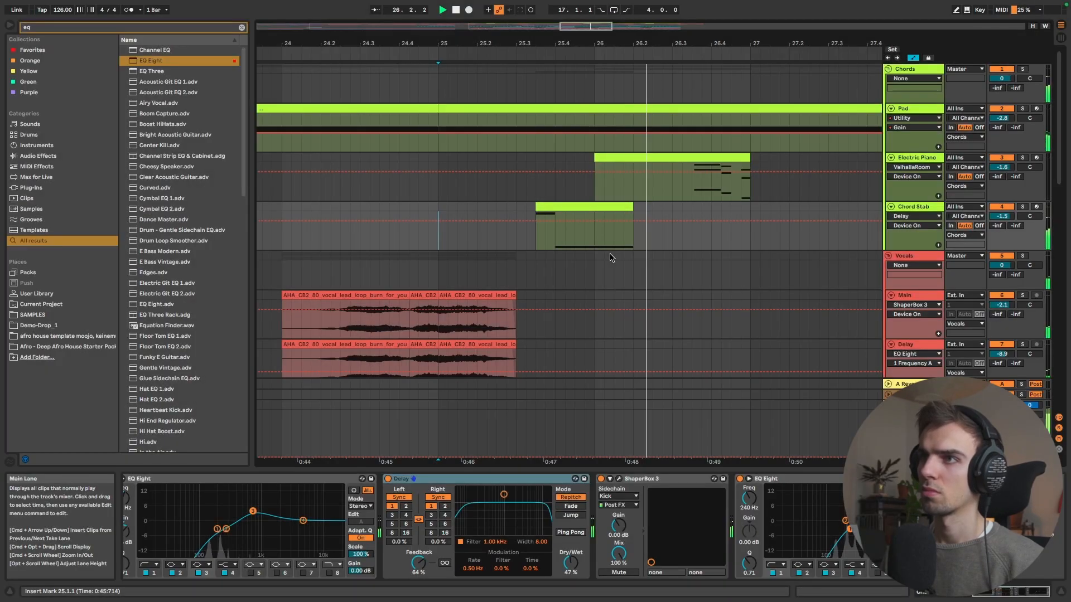
# Solo the 16 LCIR_HiHats track and play its clip from bar 25
pyautogui.scroll(-5, 637, 252)
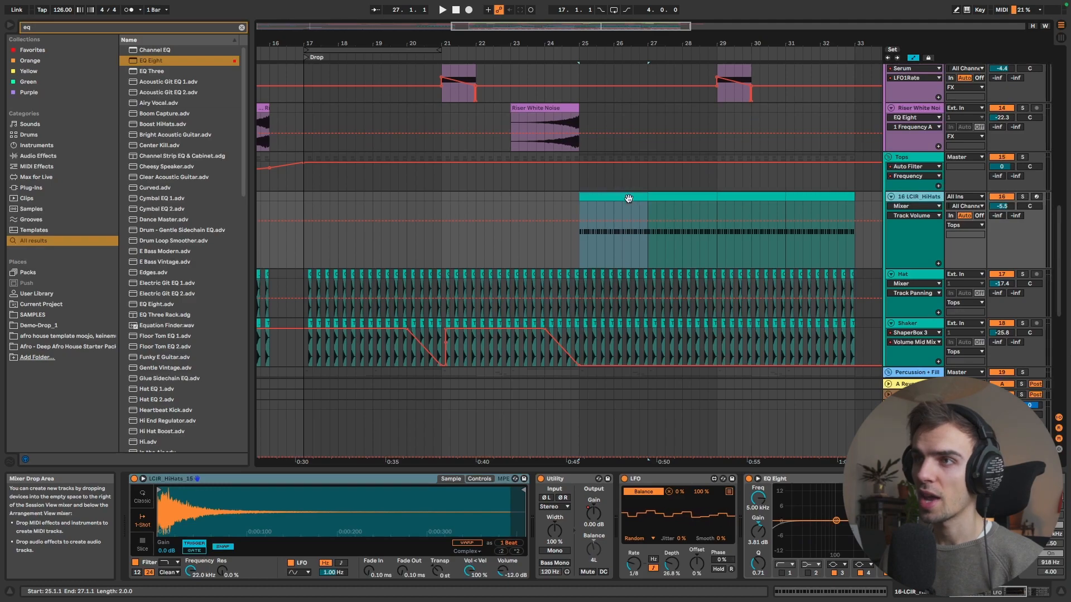
pyautogui.click(1022, 197)
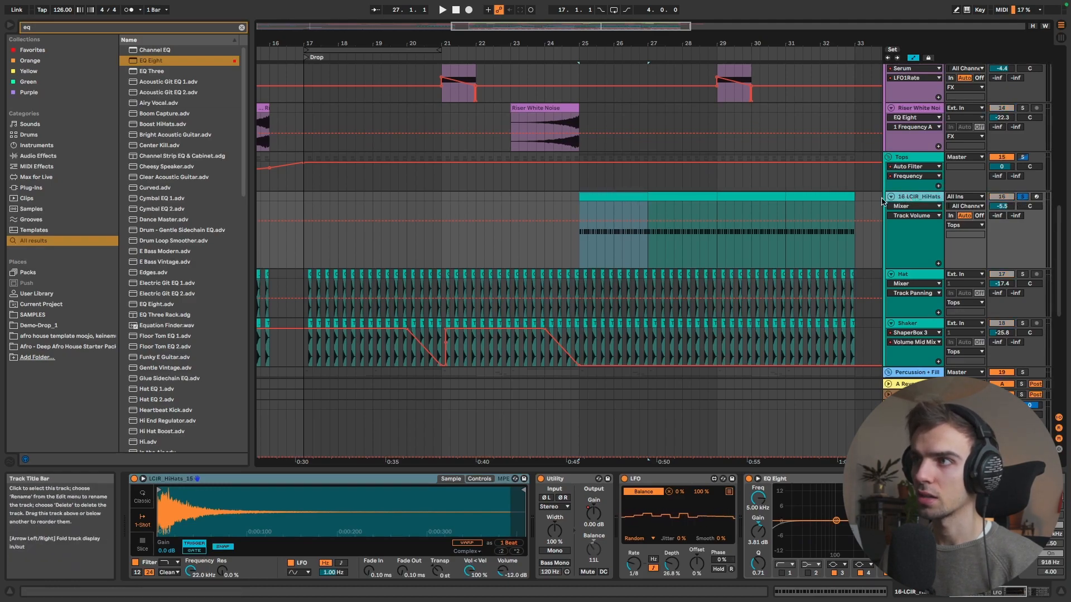
pyautogui.press('space')
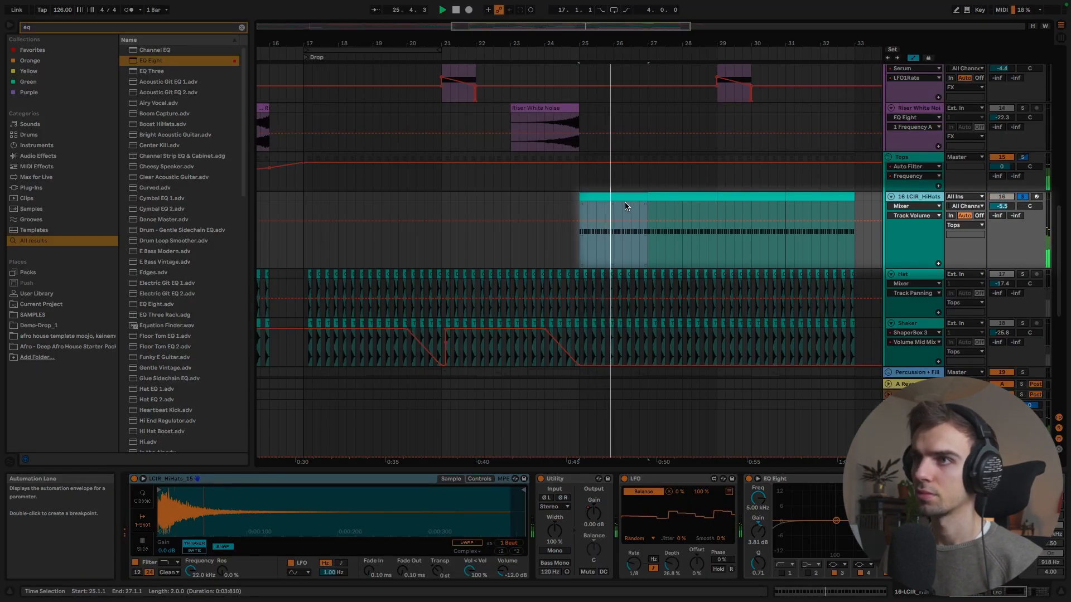
# Open the hi-hat clip's notes, undo the timing shift of the selected off-beat C3 notes and play the pattern
pyautogui.doubleClick(625, 206)
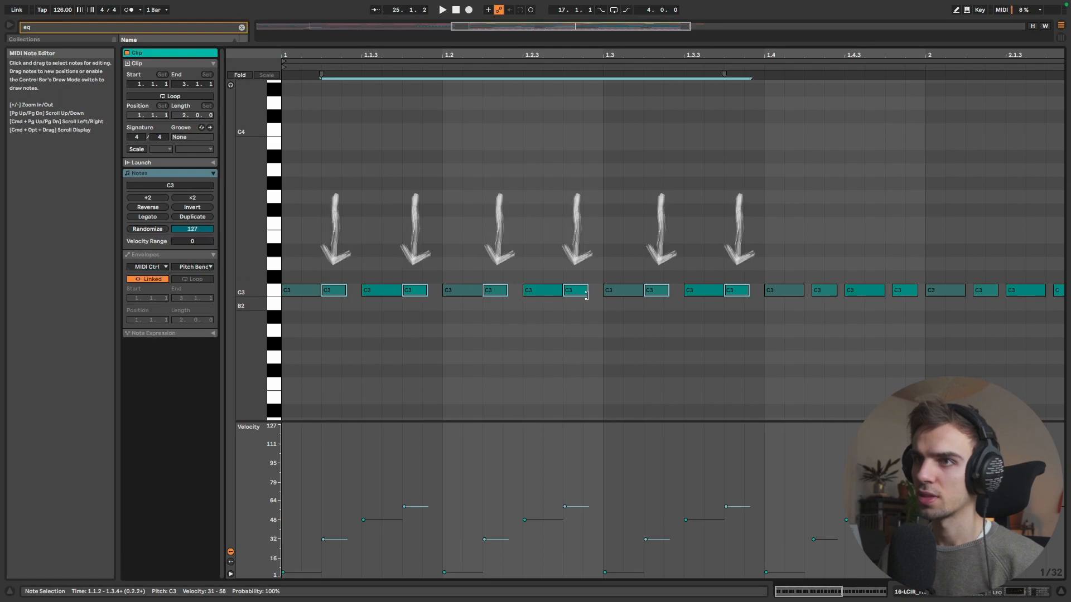
pyautogui.press('super+z')
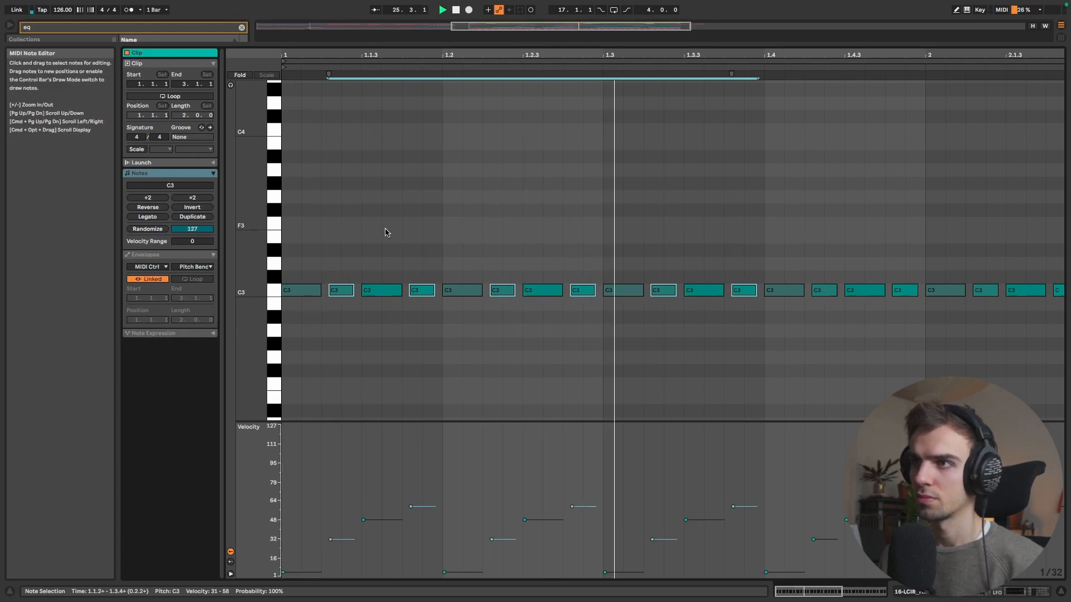
pyautogui.click(326, 244)
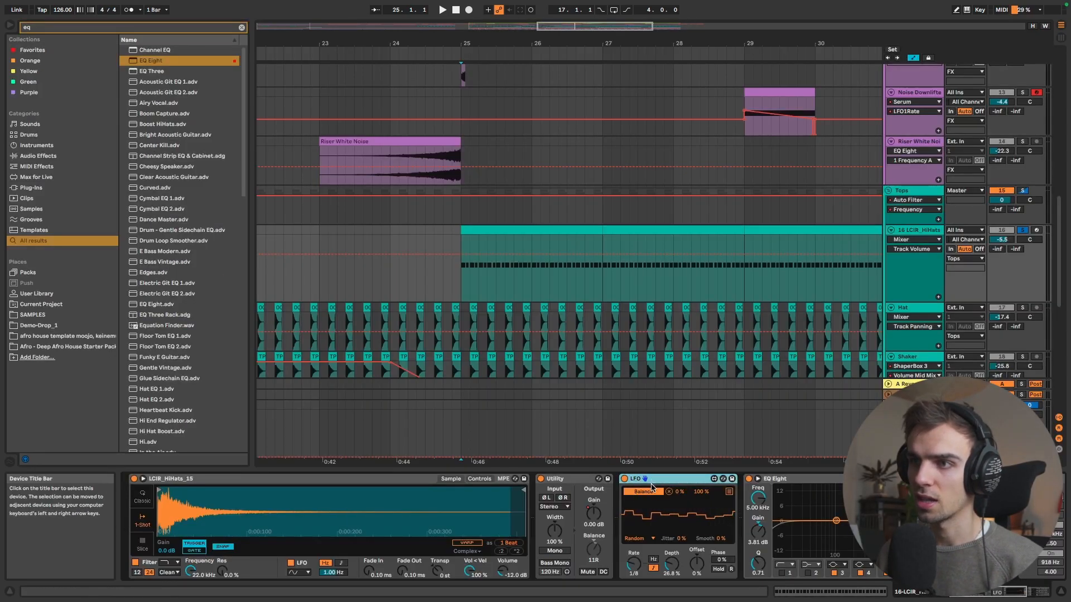
# Play the hi-hats from bar 25 comparing the LFO's balance modulation off and on, then audition them with EQ Eight selected
pyautogui.press('space')
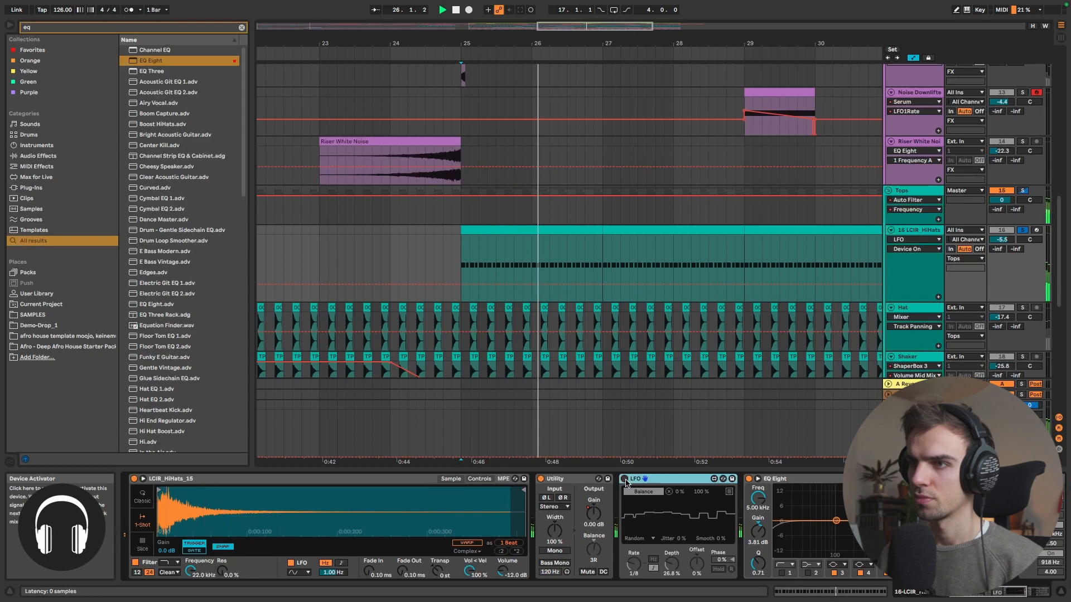
pyautogui.click(625, 479)
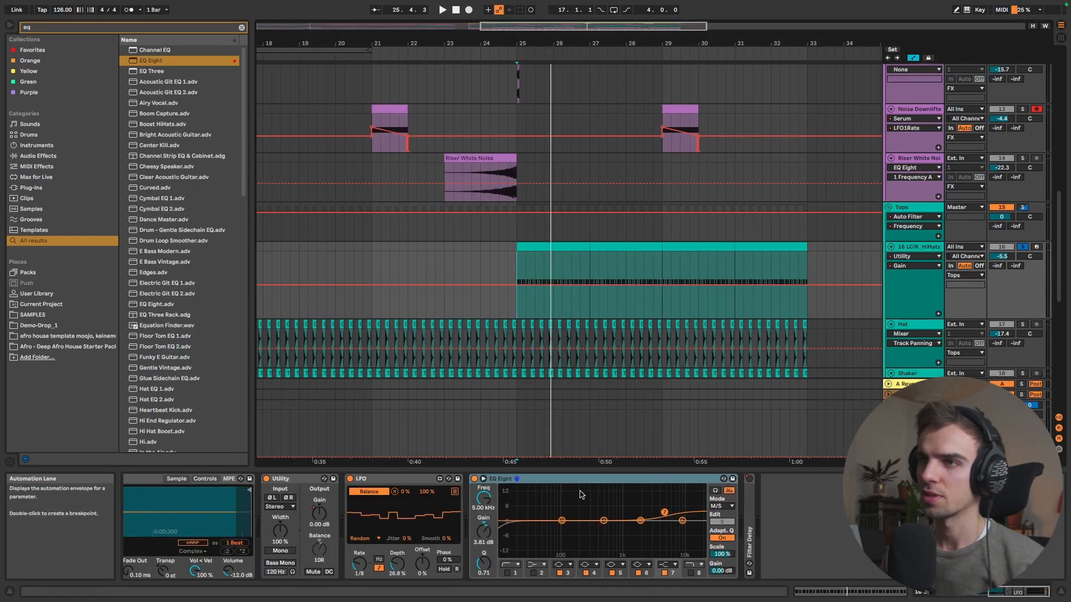
pyautogui.press('space')
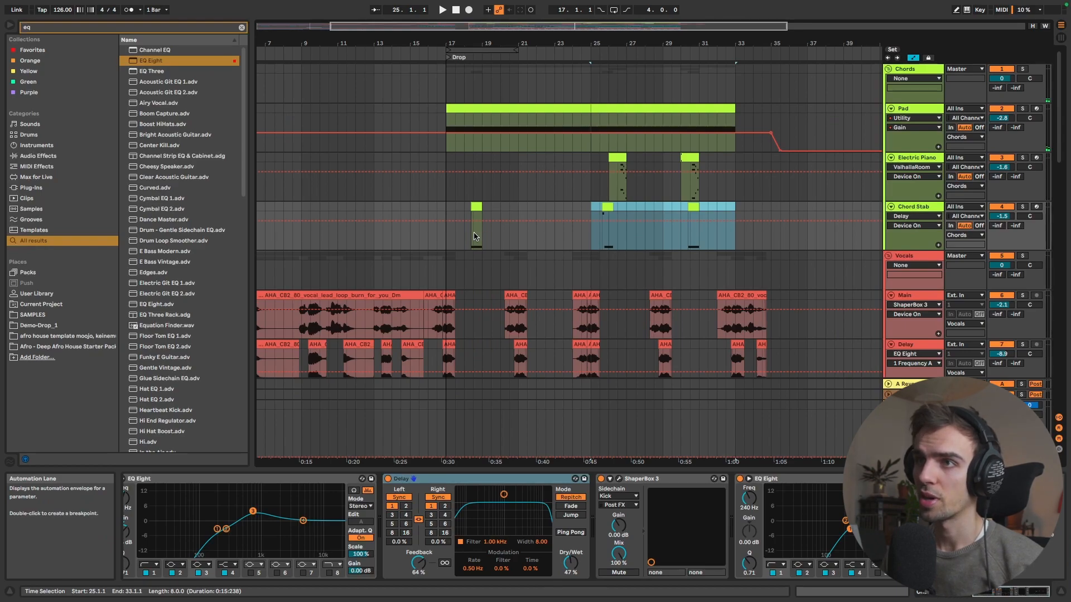
# Compare the Chord Stab's activity in both drop parts, play the full mix from 24.3.3 and look over the tracks
pyautogui.moveTo(450, 240); pyautogui.dragTo(591, 236)
pyautogui.click(584, 211)
pyautogui.press('space')
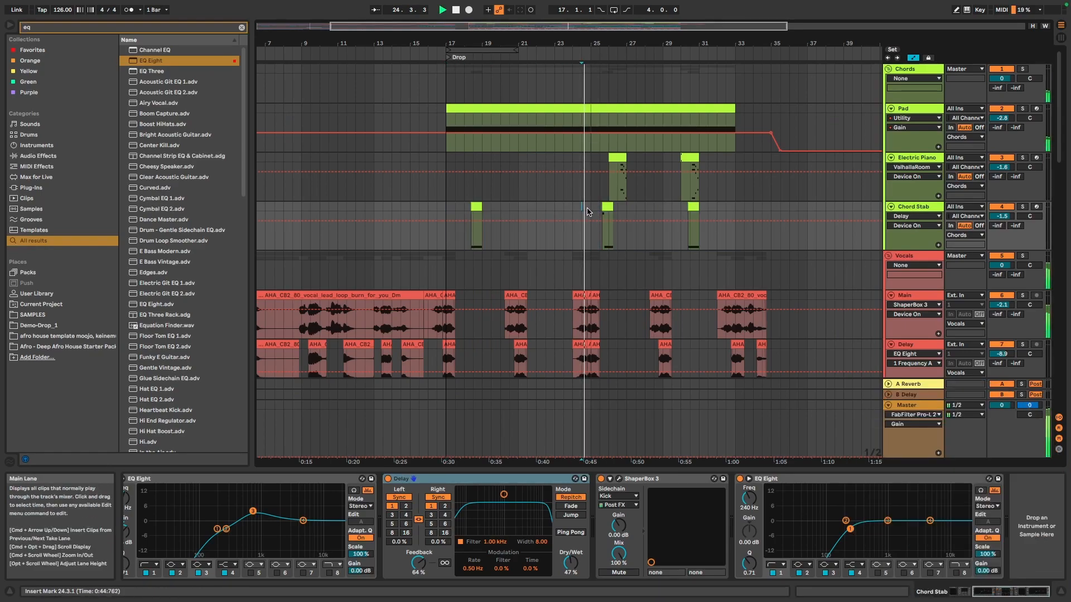
pyautogui.scroll(-3, 647, 203)
pyautogui.scroll(2, 659, 203)
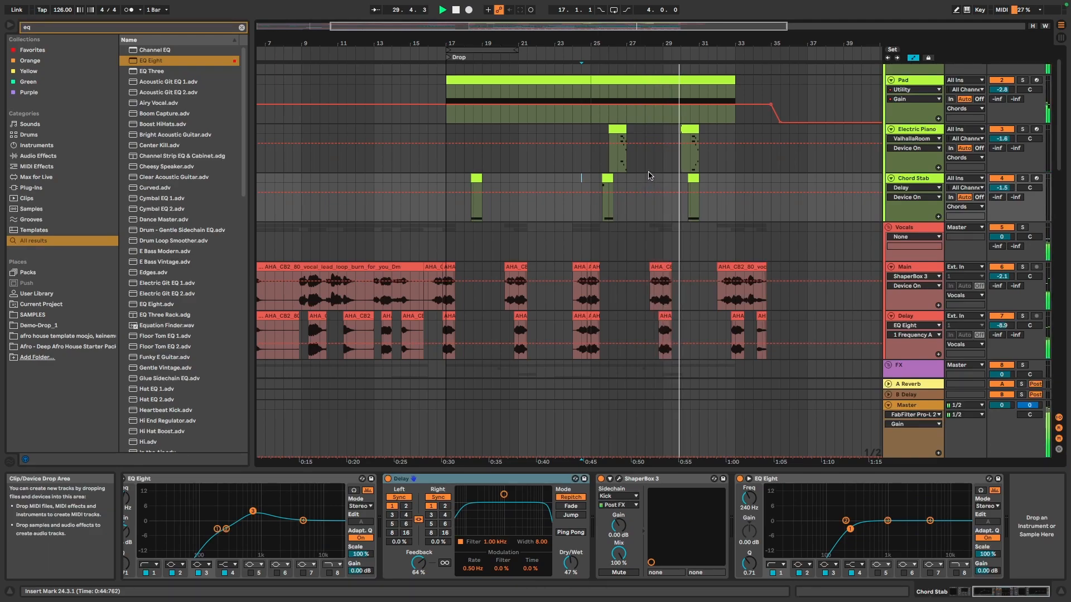
pyautogui.scroll(-15, 647, 175)
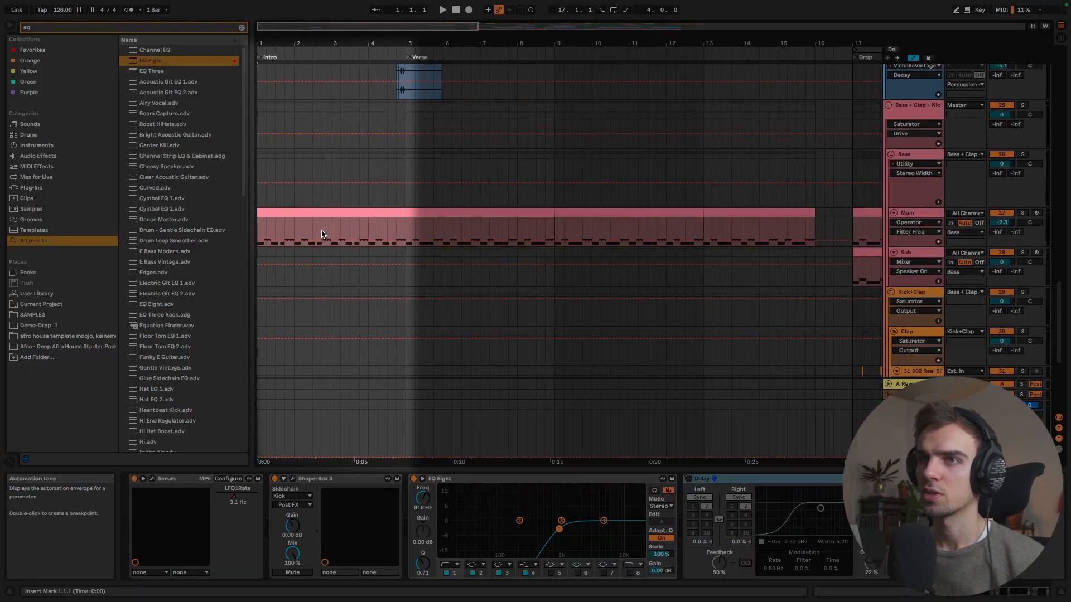
# Select the intro's Main bass clip, look over the intro's tracks and select the first Kick clip at 1.1.1
pyautogui.click(318, 223)
pyautogui.scroll(5, 318, 220)
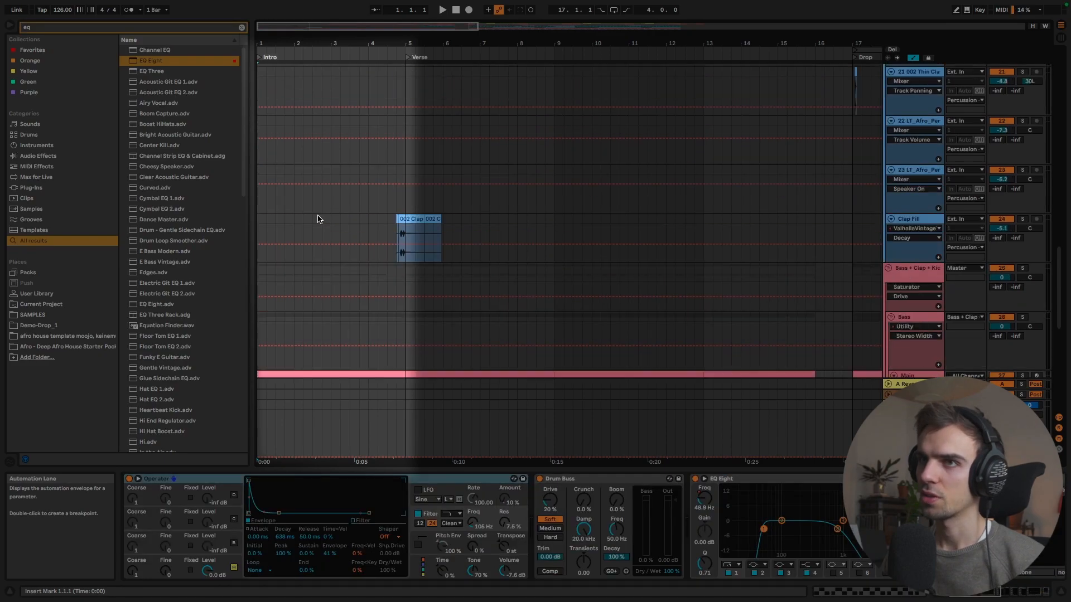
pyautogui.moveTo(1060, 275); pyautogui.dragTo(1067, 80)
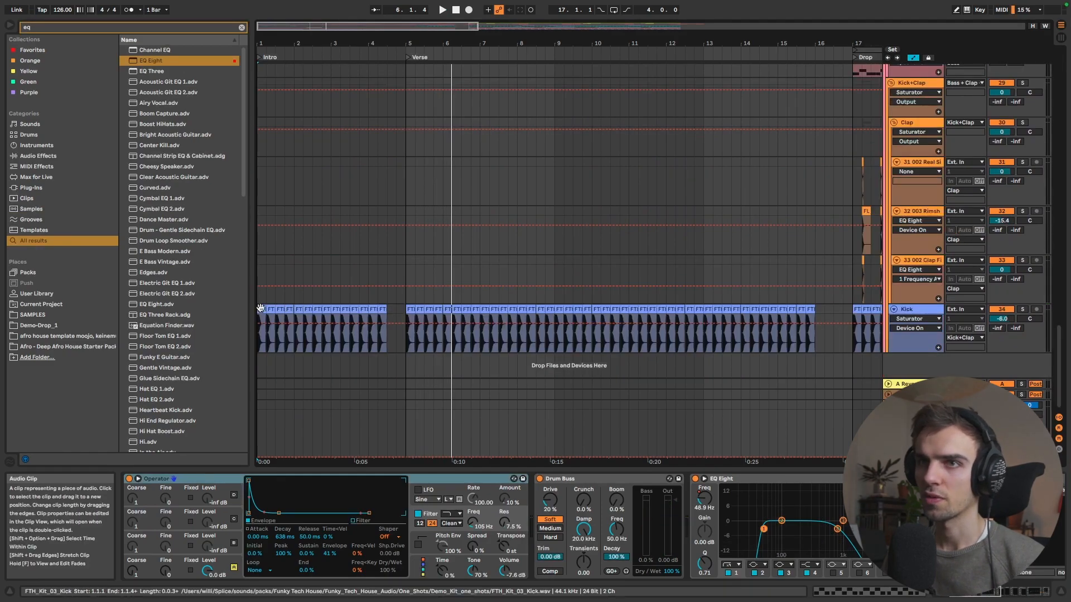
pyautogui.scroll(8, 402, 244)
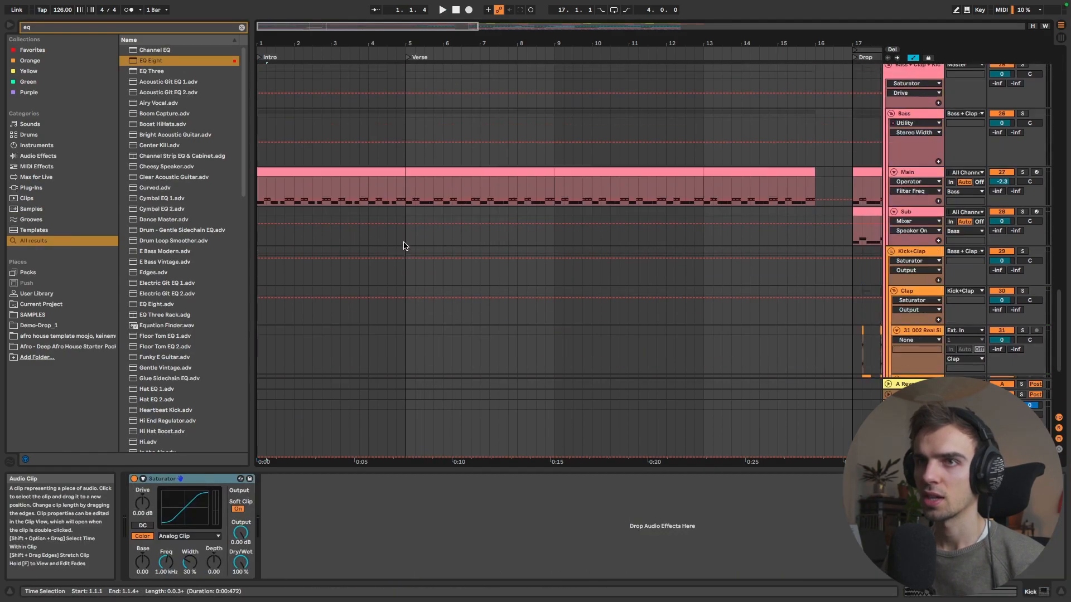
# Examine the Clap Fill track's ValhallaVintageVerb, move its window clear of the clips and play the soloed fill from 4.4.1
pyautogui.click(354, 288)
pyautogui.scroll(5, 357, 290)
pyautogui.moveTo(752, 370); pyautogui.dragTo(799, 368)
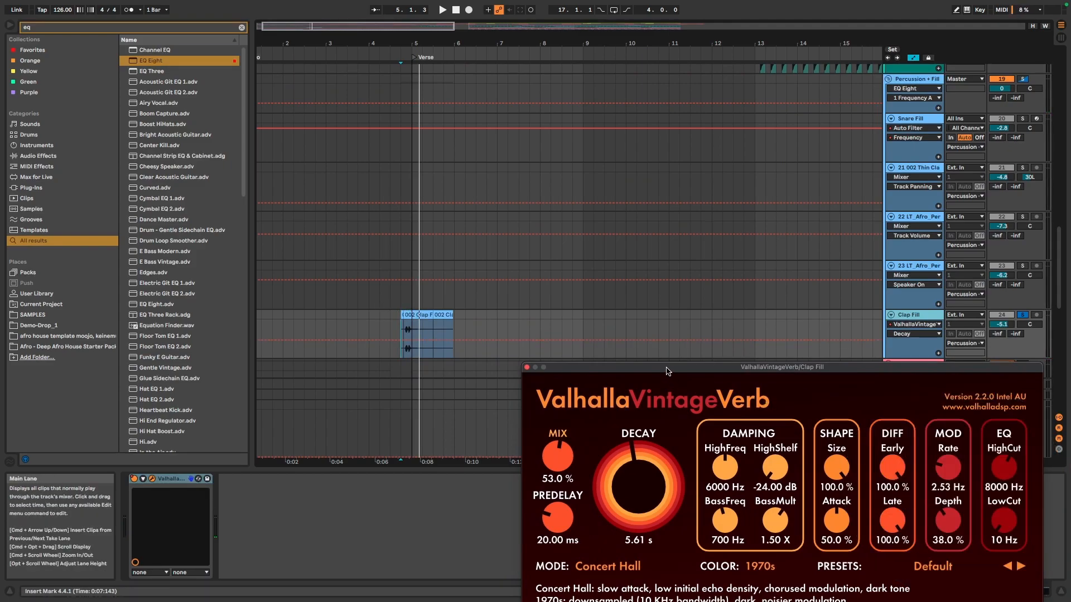
pyautogui.press('space')
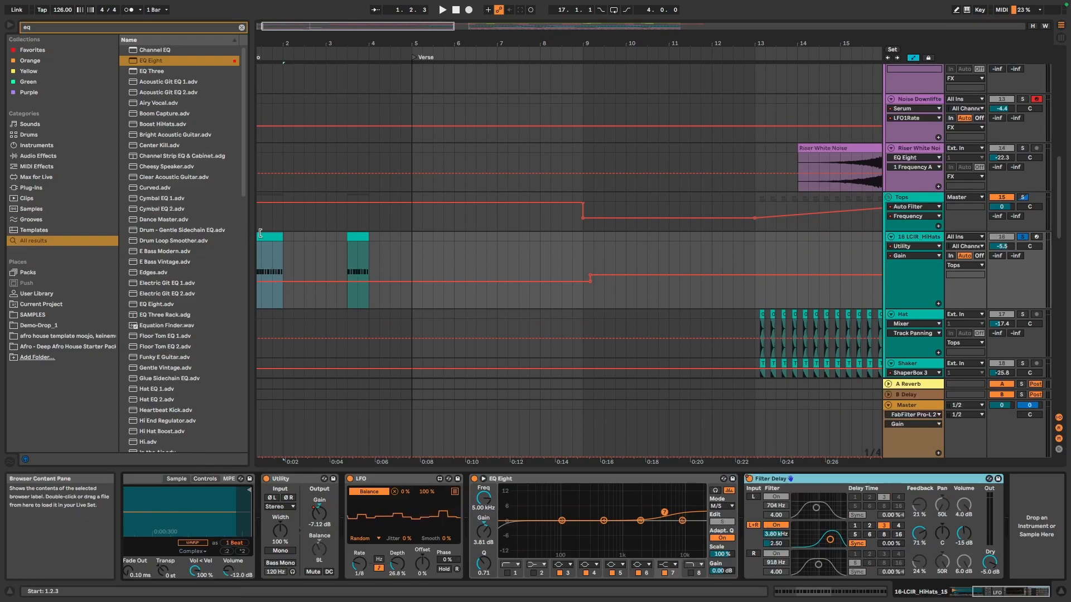
# Audition the soloed hi-hats at the start of the intro, then play the High Noise track from 1.1.1
pyautogui.press('space')
pyautogui.hscroll(-1, 318, 266)
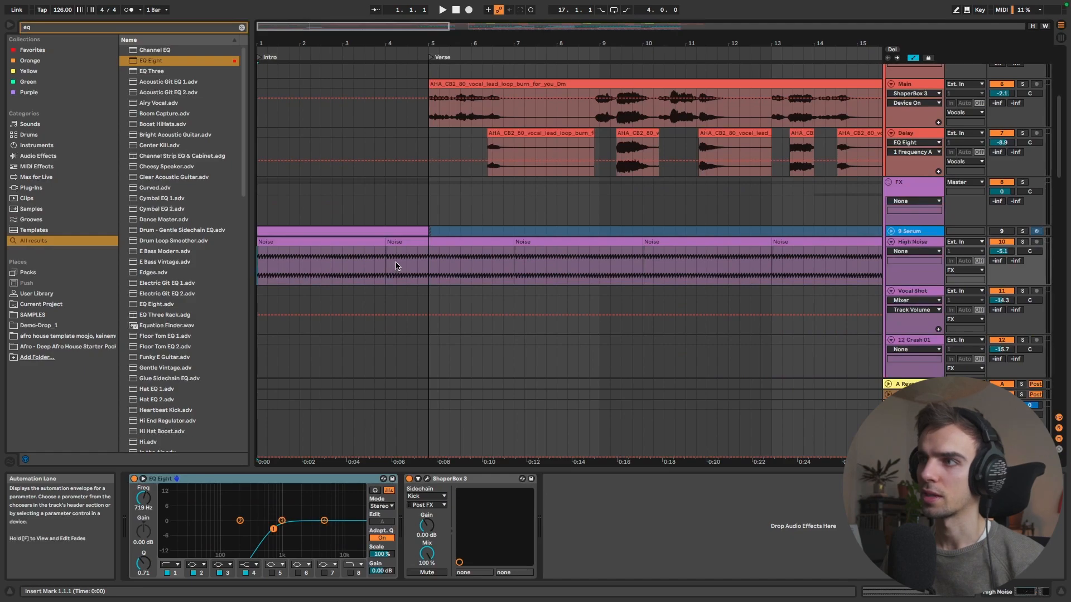
pyautogui.press('space')
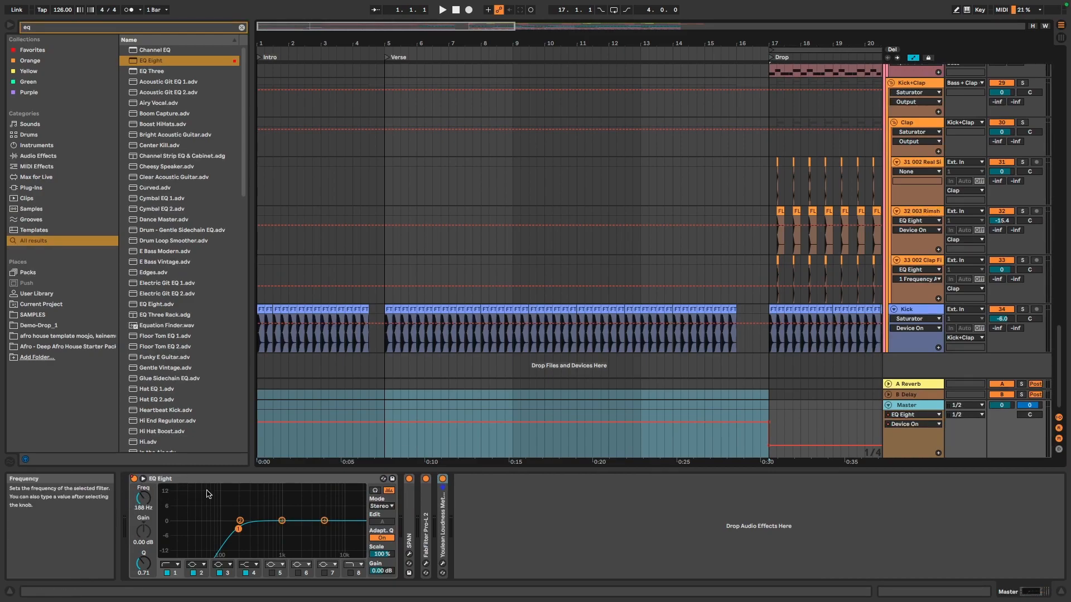
# Play the intro from 1.1.1 and toggle the Master track's EQ Eight to compare the low cut
pyautogui.click(258, 434)
pyautogui.press('space')
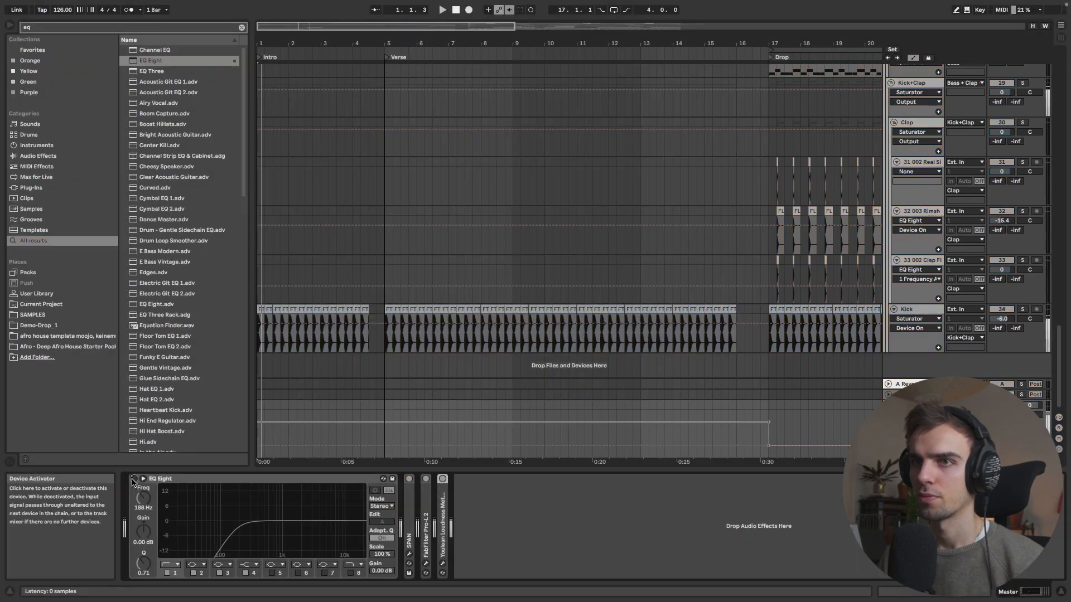
pyautogui.click(133, 480)
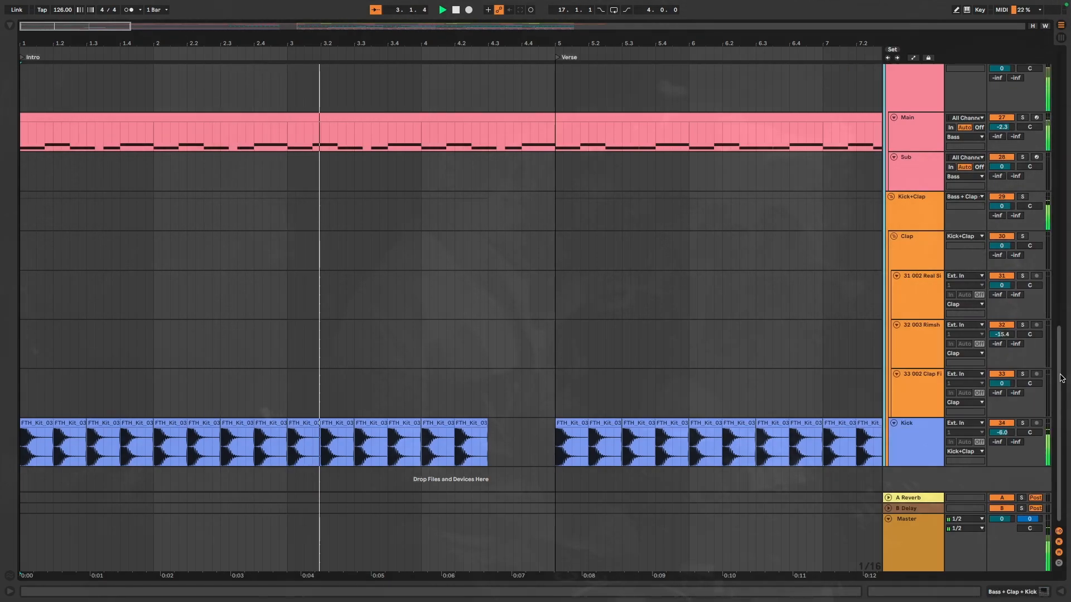
# Play the arrangement through the intro and verse while looking over the vocal, FX and chord tracks
pyautogui.moveTo(1062, 371); pyautogui.dragTo(1063, 165)
pyautogui.click(888, 221)
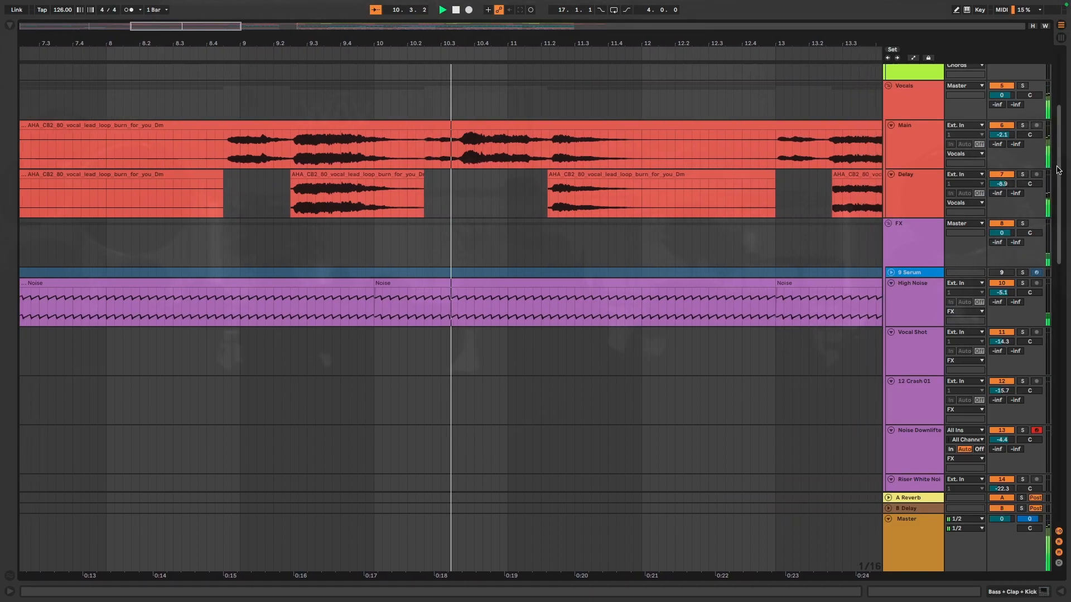
pyautogui.moveTo(1059, 169); pyautogui.dragTo(1059, 166)
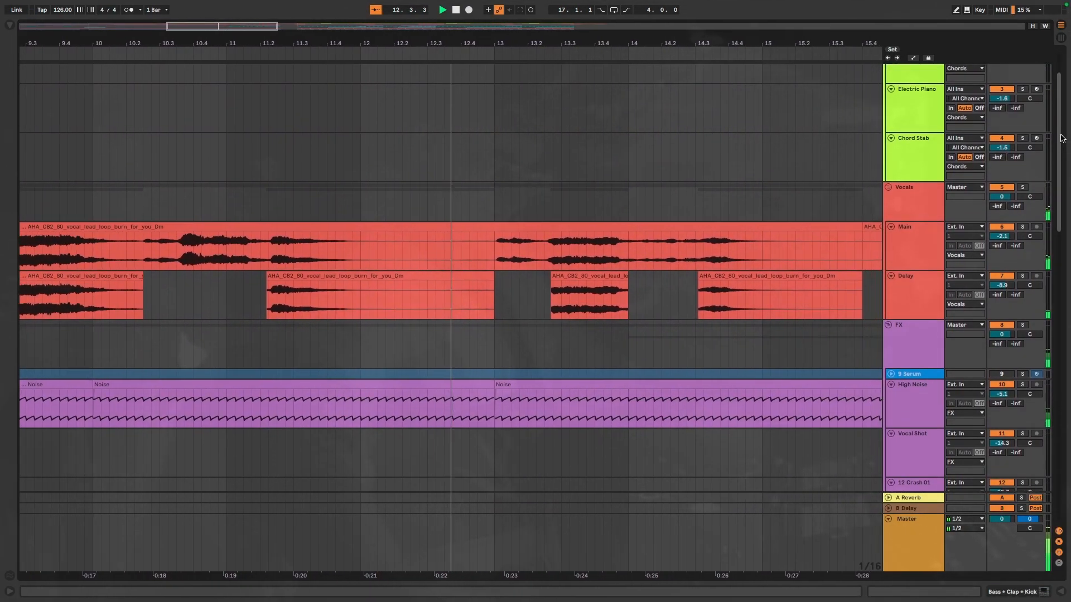
pyautogui.moveTo(1061, 138); pyautogui.dragTo(1063, 132)
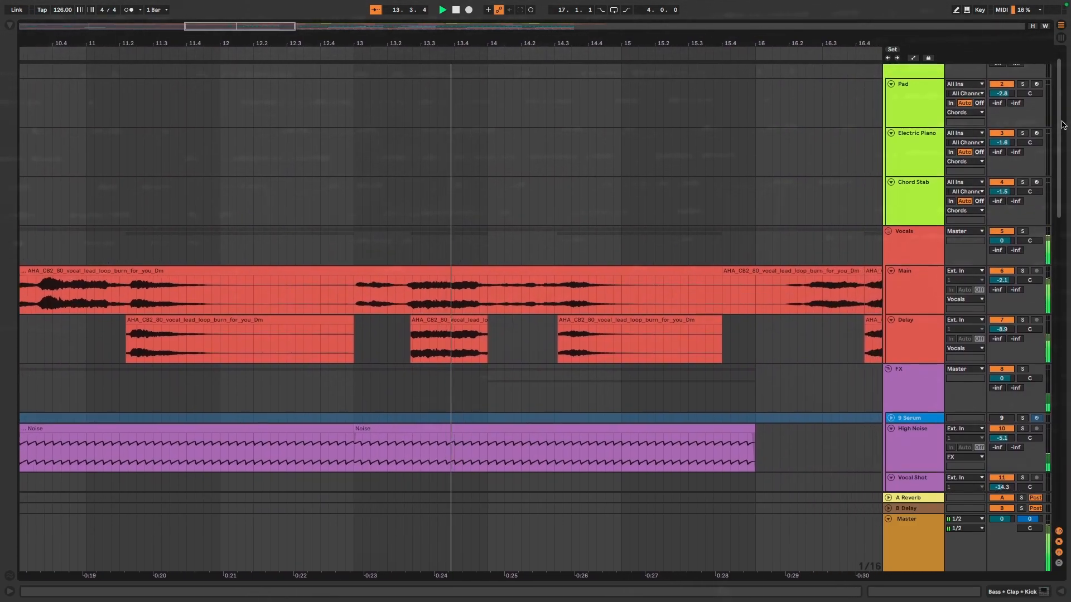